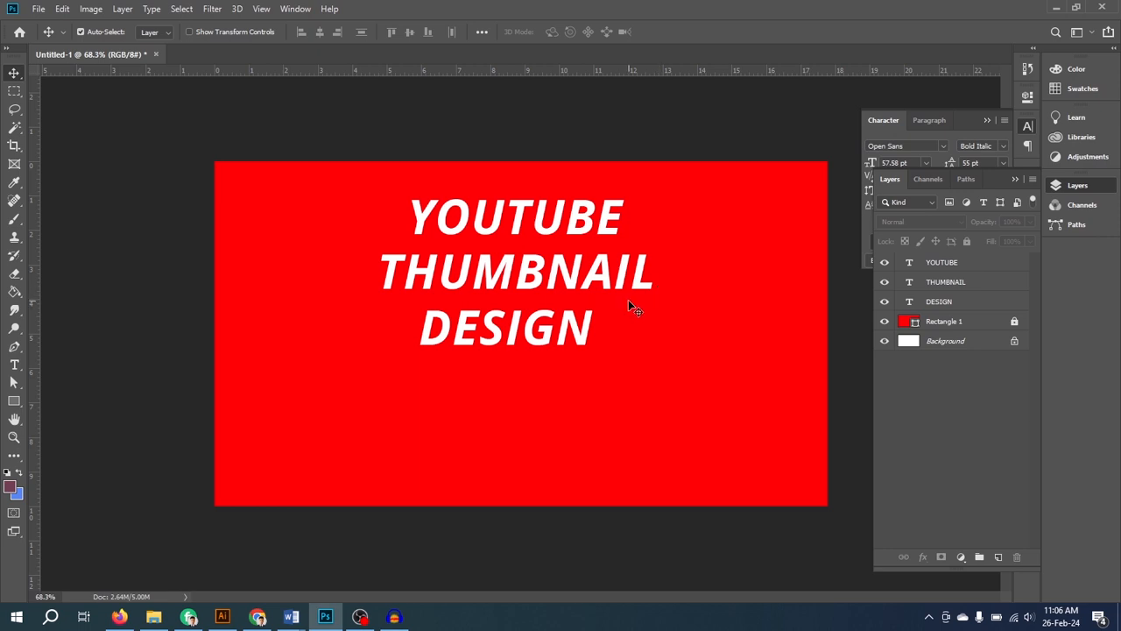
- Add a separate text line reading YOUTUBE on the red background below the word DESIGN
left_click(910, 267)
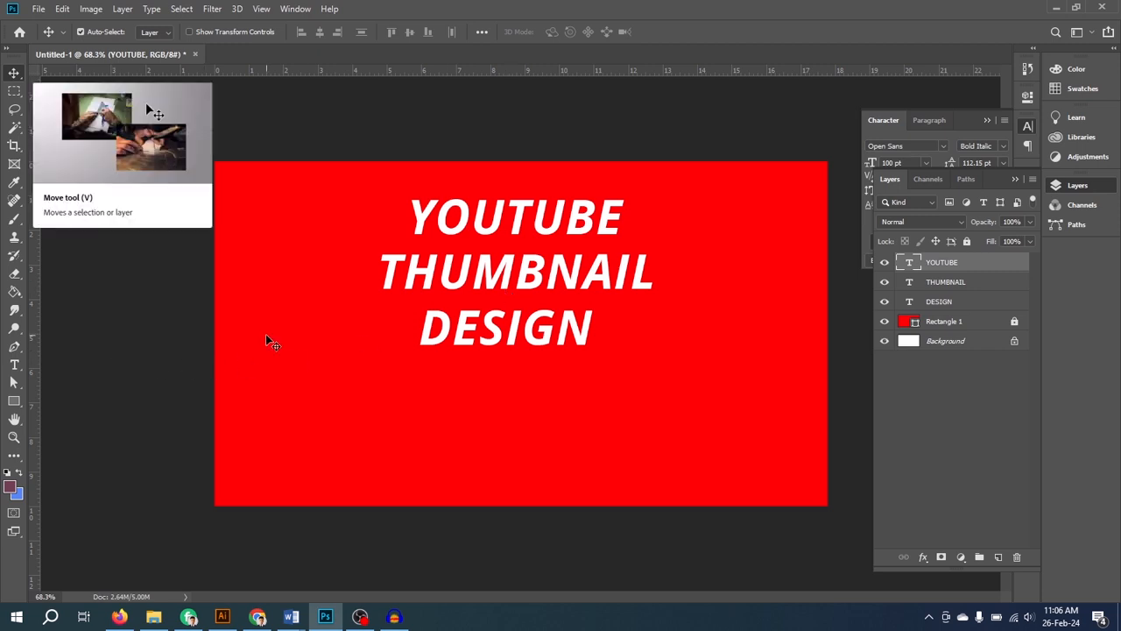
left_click(14, 366)
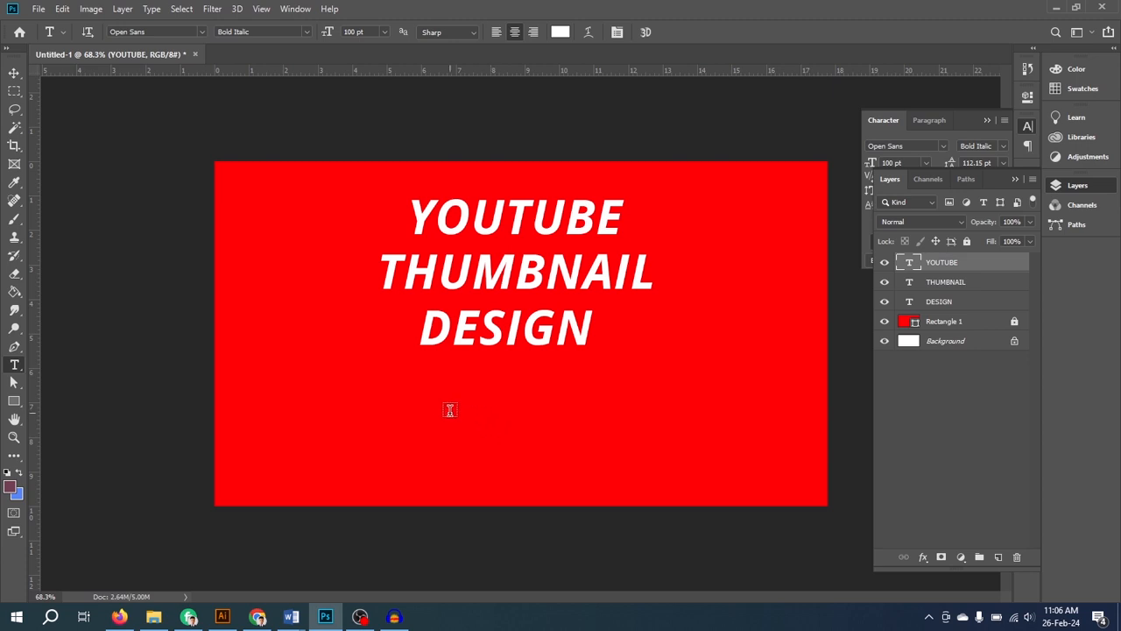
left_click(442, 408)
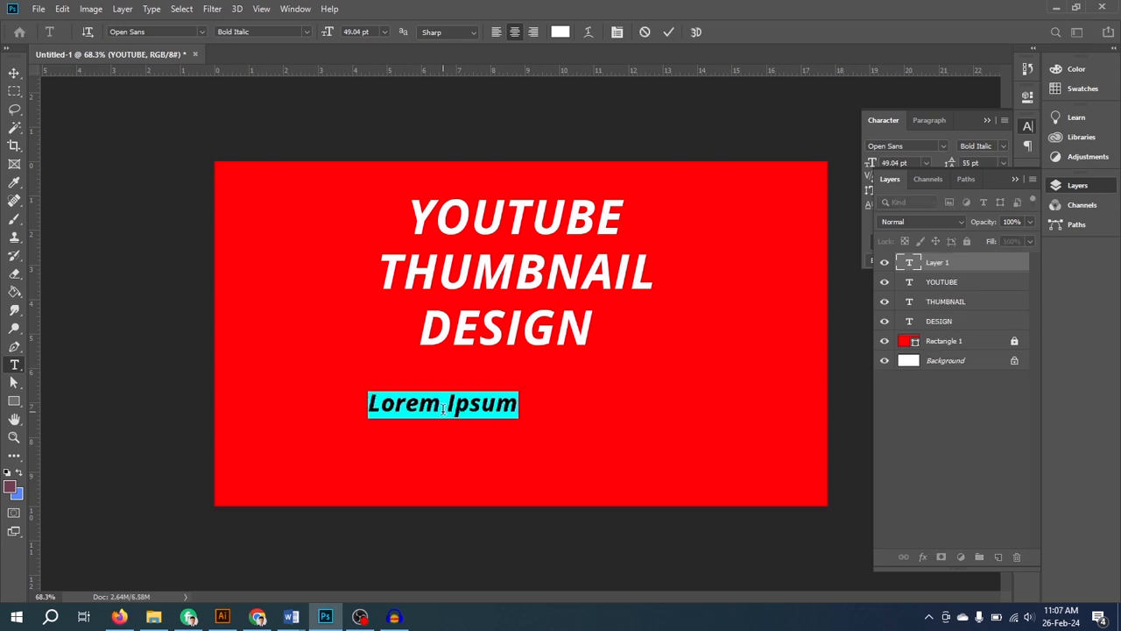
key("BackSpace")
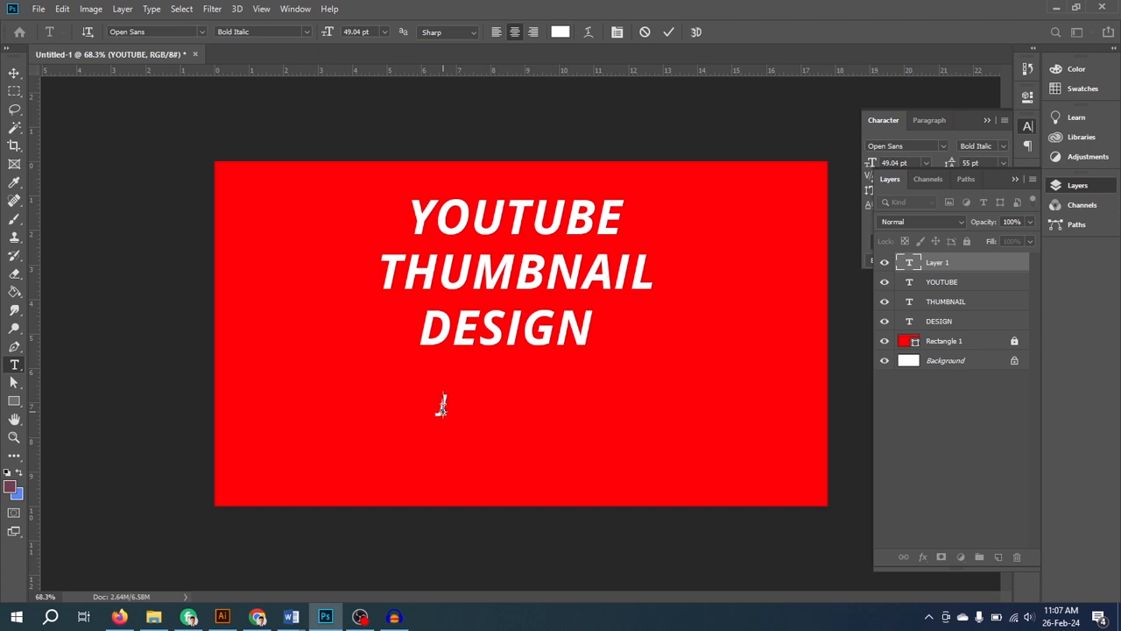
type("YOUTUBE")
key("ctrl+Return")
key("v")
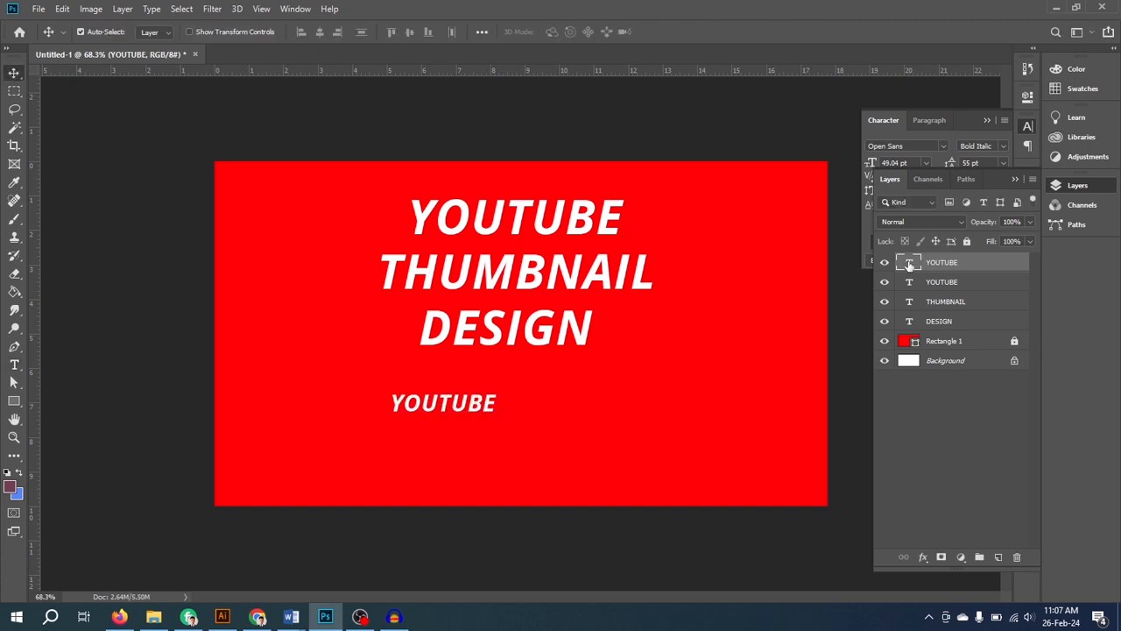
- Open the small YOUTUBE text for editing and look through the available fonts
double_click(910, 262)
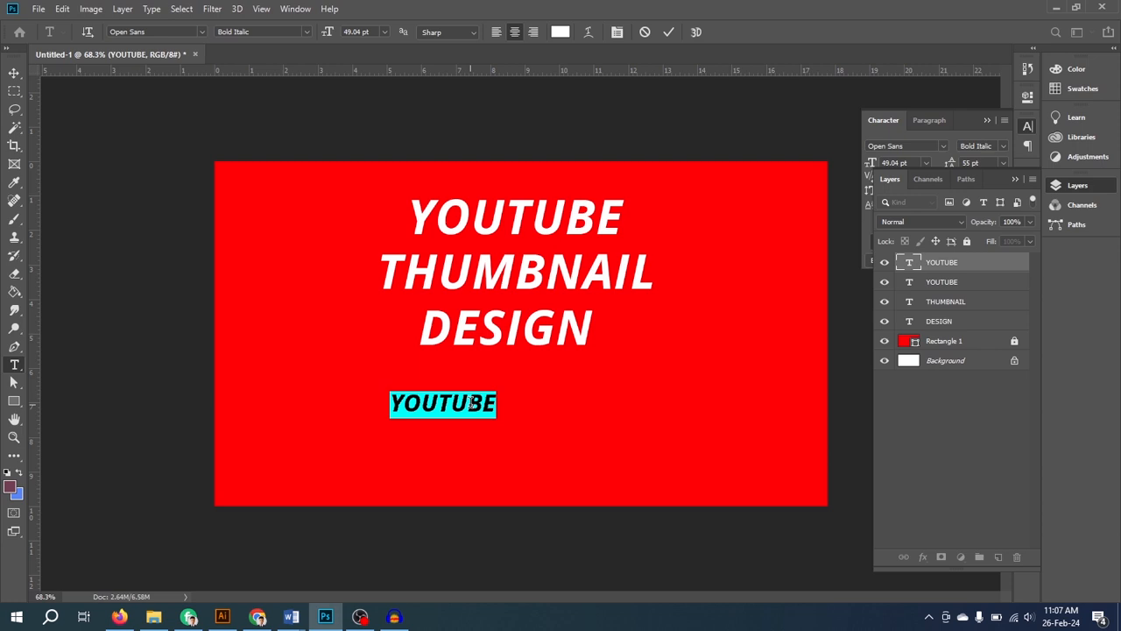
left_click(158, 32)
left_click(201, 31)
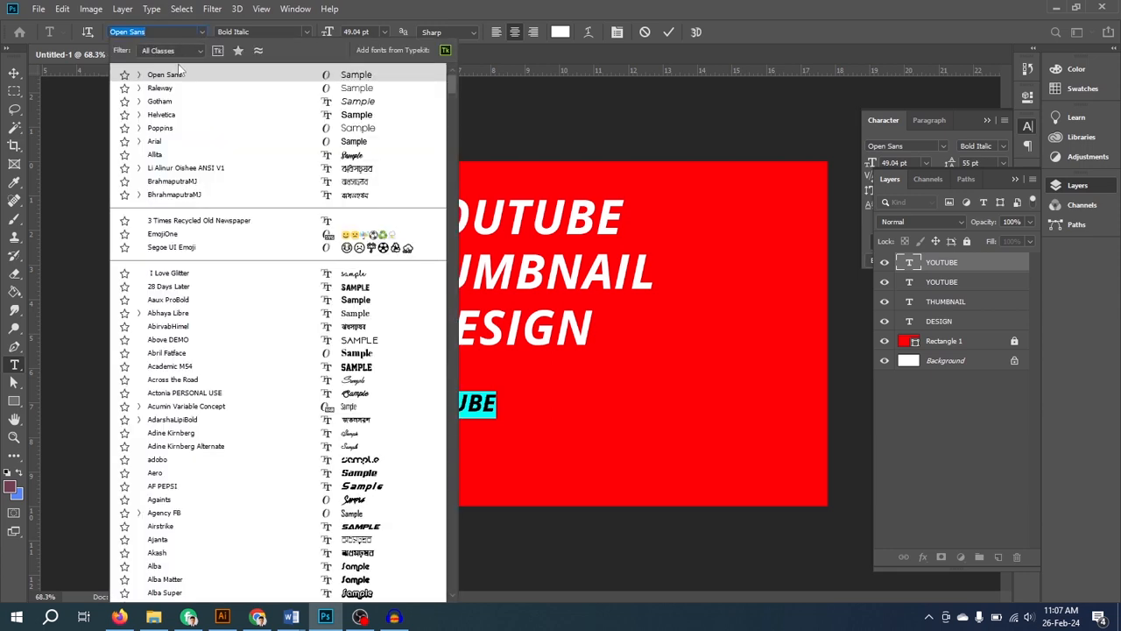
left_click(497, 400)
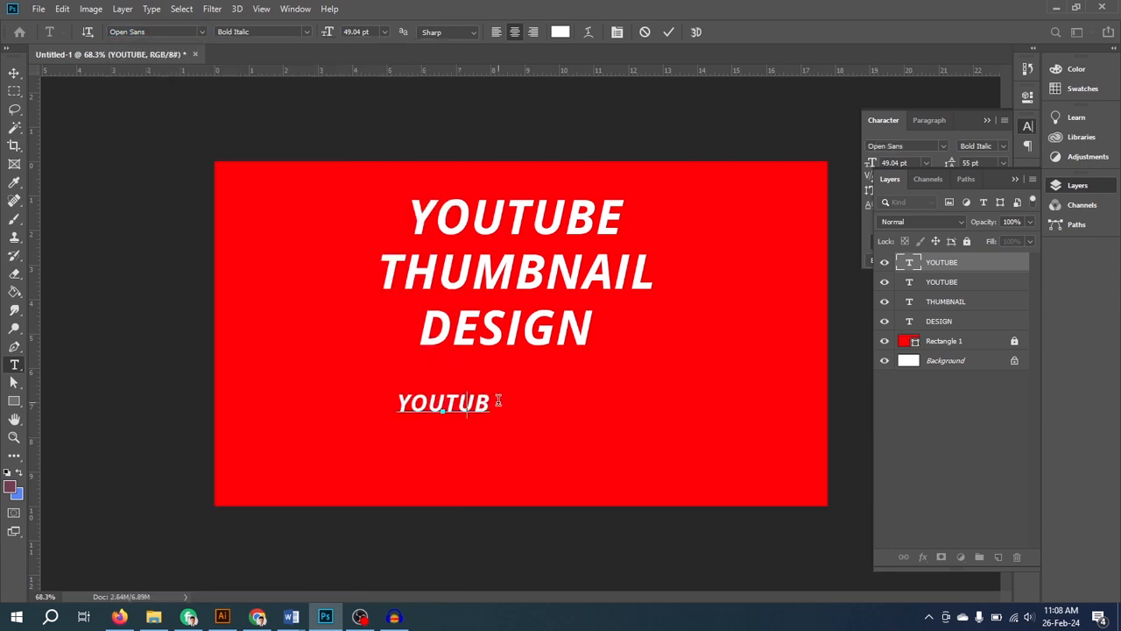
- Shorten the small text below DESIGN to YOU and hide its layer
key("BackSpace")
key("BackSpace")
key("BackSpace")
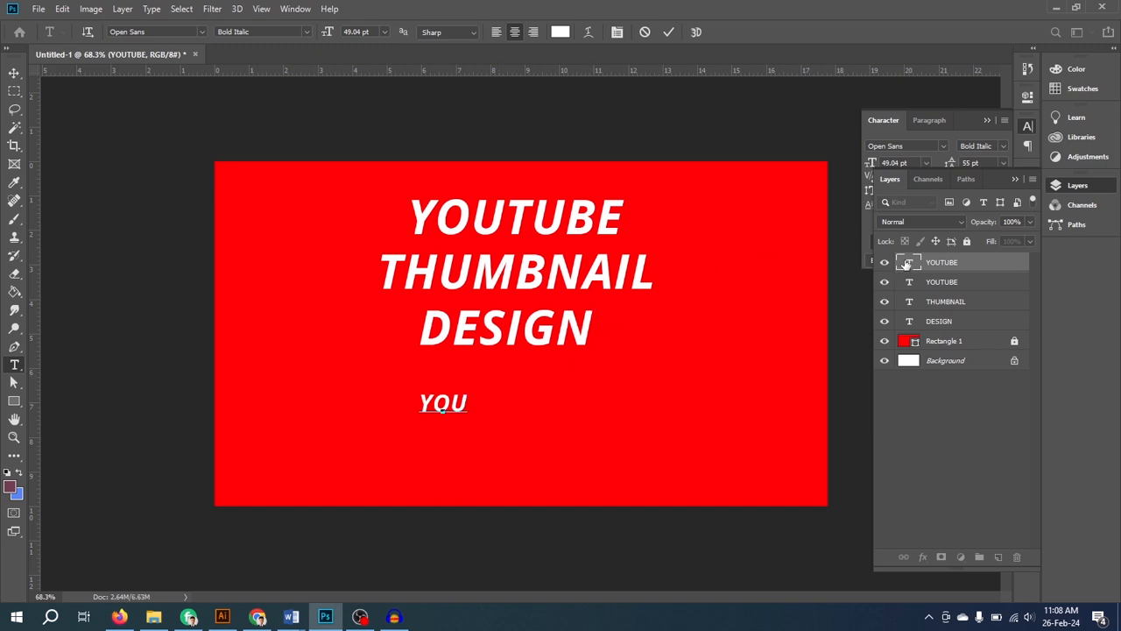
left_click(907, 264)
left_click(885, 263)
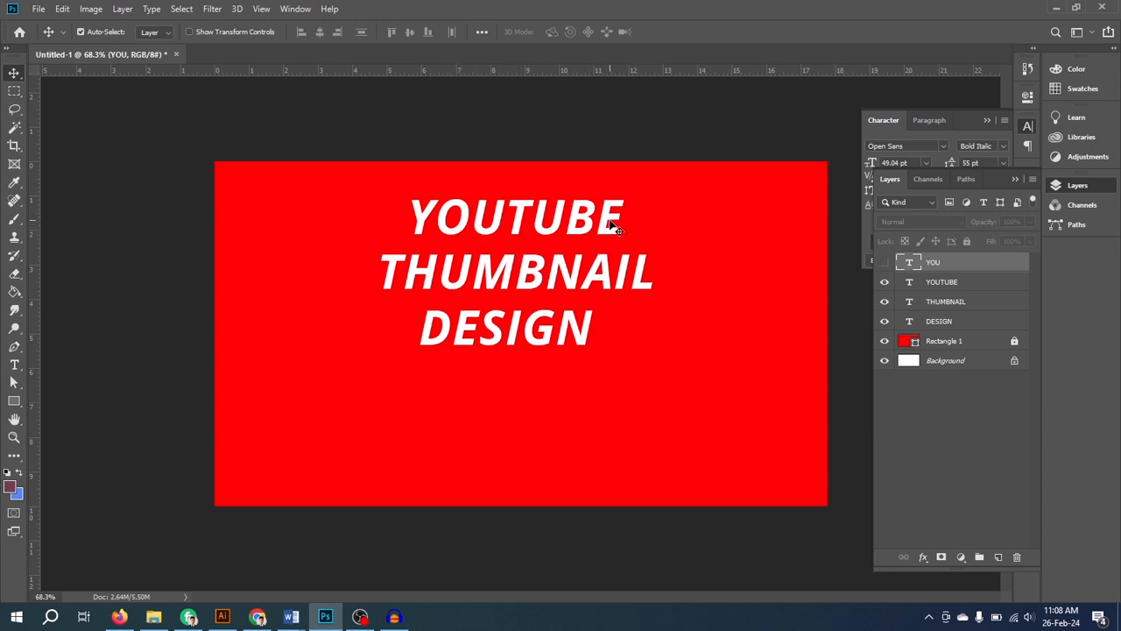
- Add a Stroke effect to the large YOUTUBE heading through its layer's blending options
left_click(916, 287)
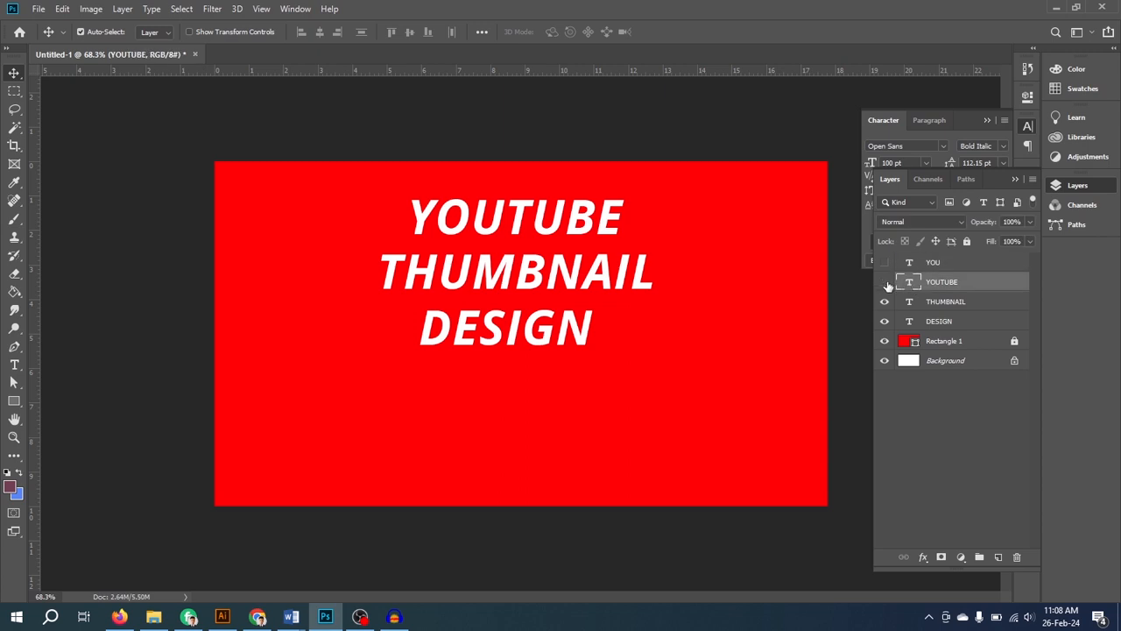
left_click(884, 282)
left_click(885, 282)
left_click(1064, 185)
left_click(1060, 182)
right_click(938, 286)
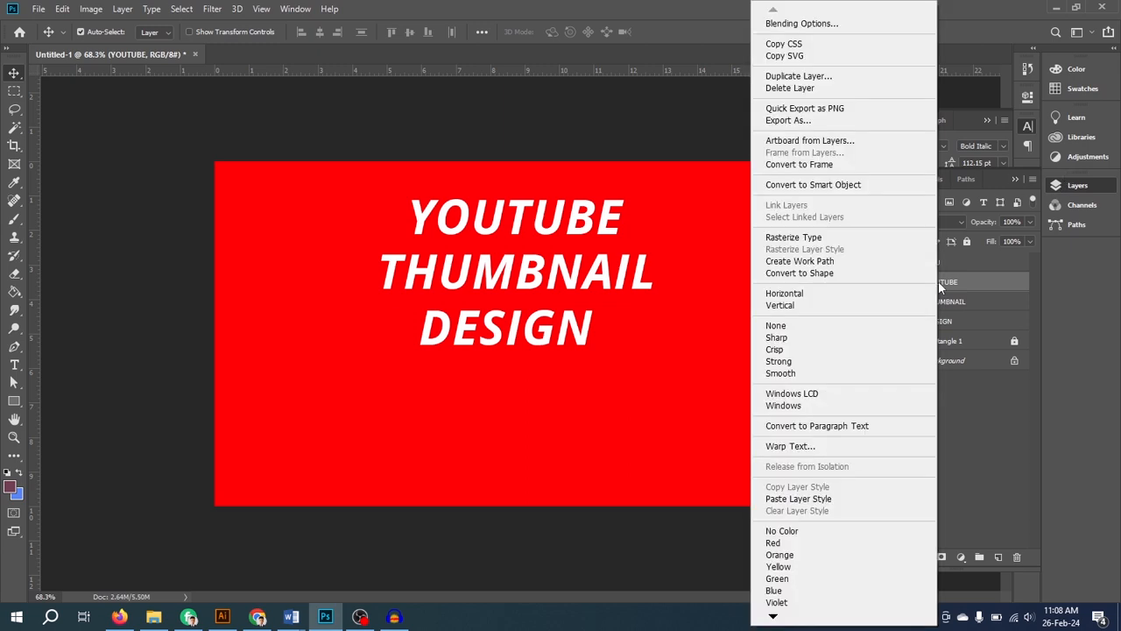
left_click(820, 23)
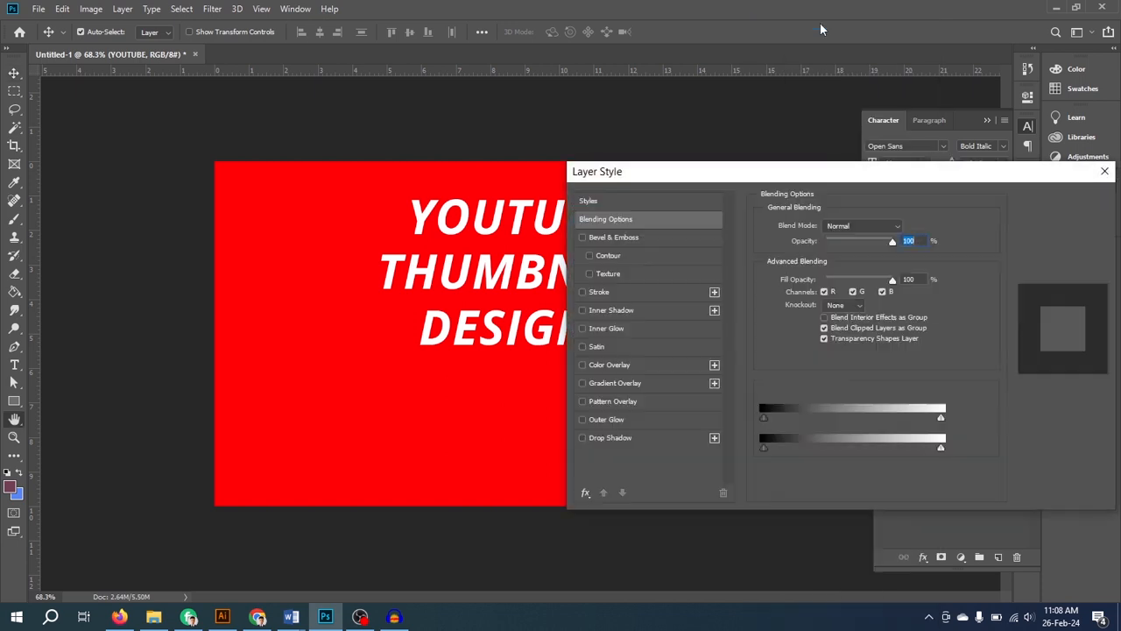
left_click_drag(748, 193, 833, 165)
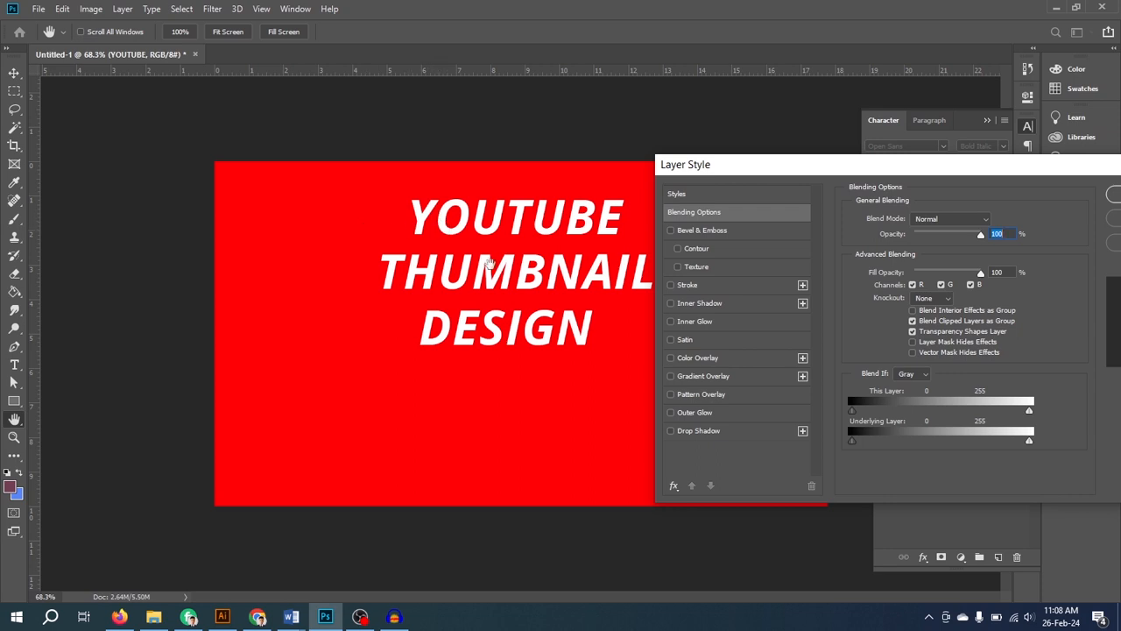
left_click(705, 287)
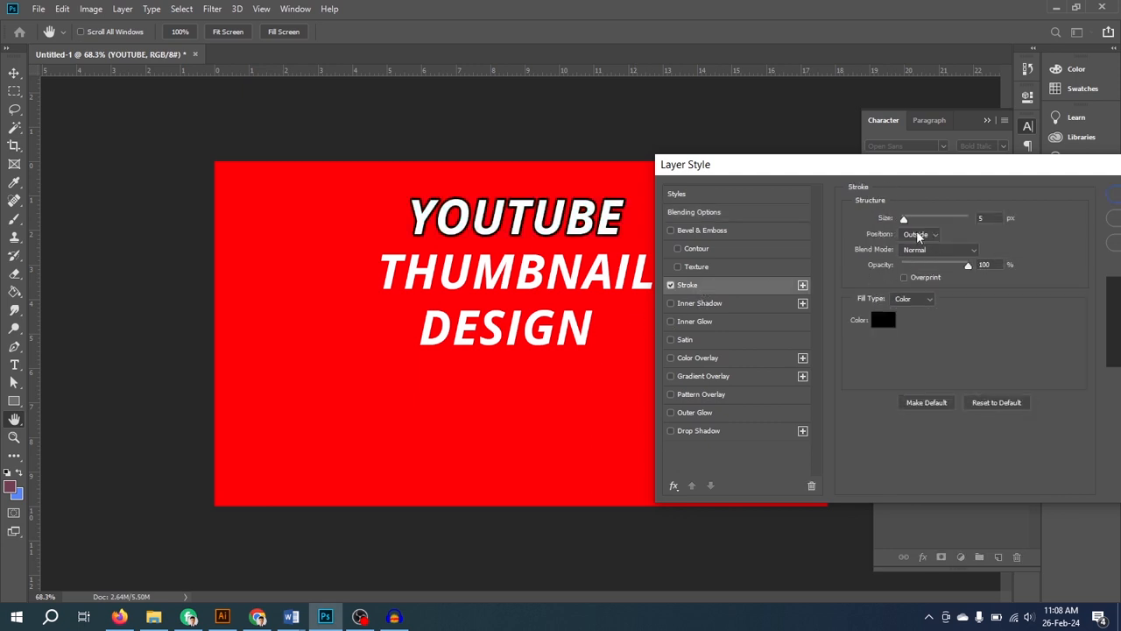
- Set the YOUTUBE heading's stroke colour to near-black 050505 and its size to 8 px
left_click(884, 326)
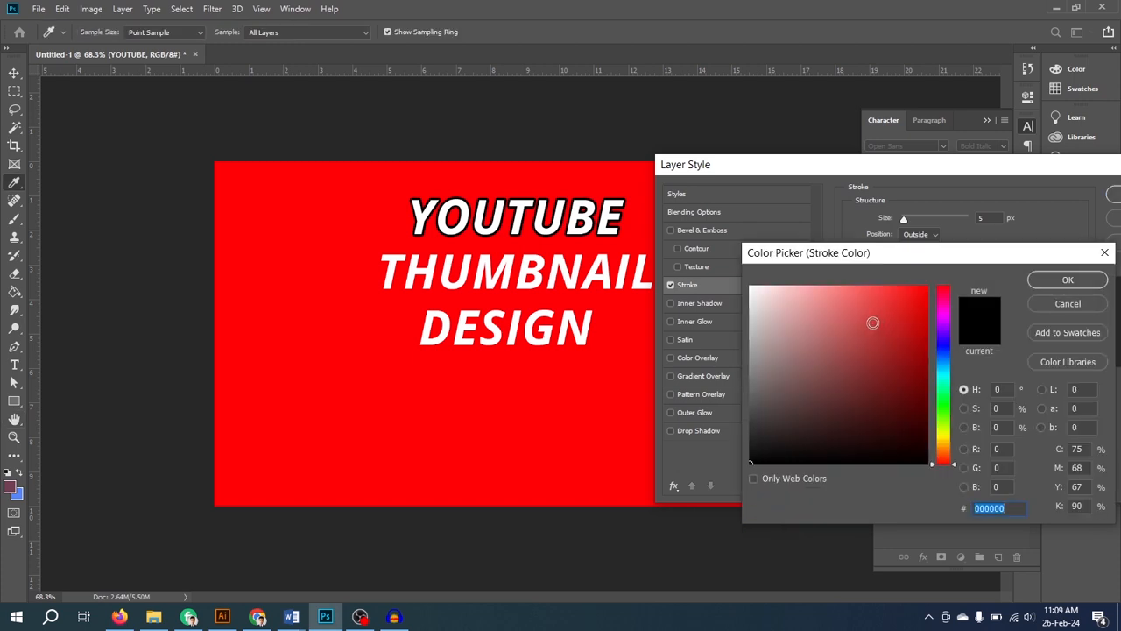
left_click(787, 312)
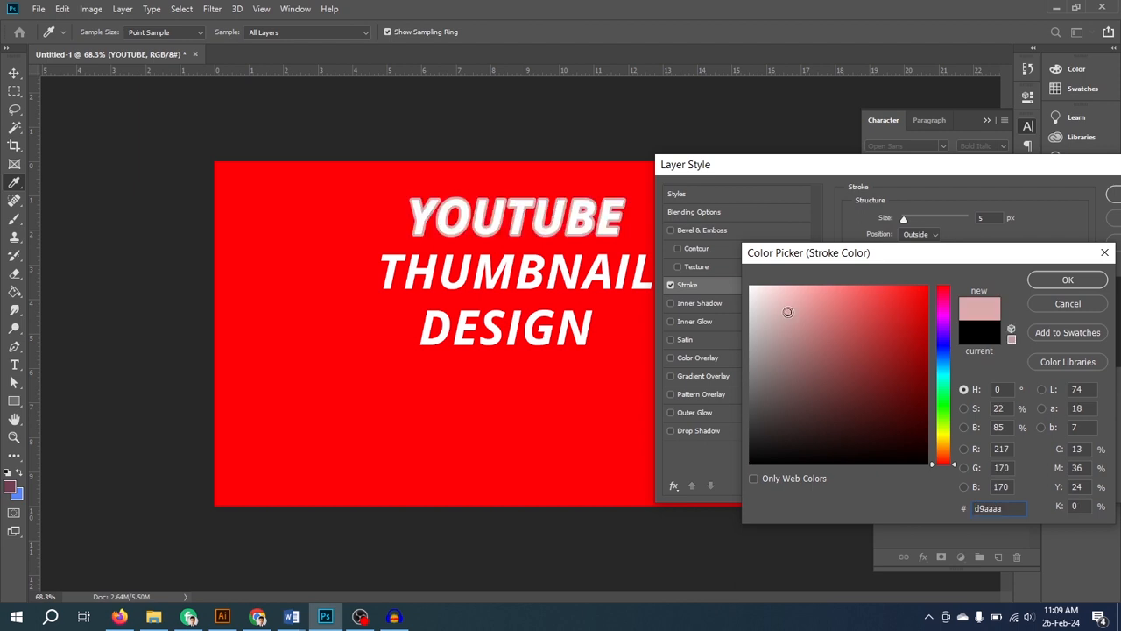
mouse_move(787, 311)
left_mouse_down()
mouse_move(767, 458)
mouse_move(748, 458)
left_mouse_up()
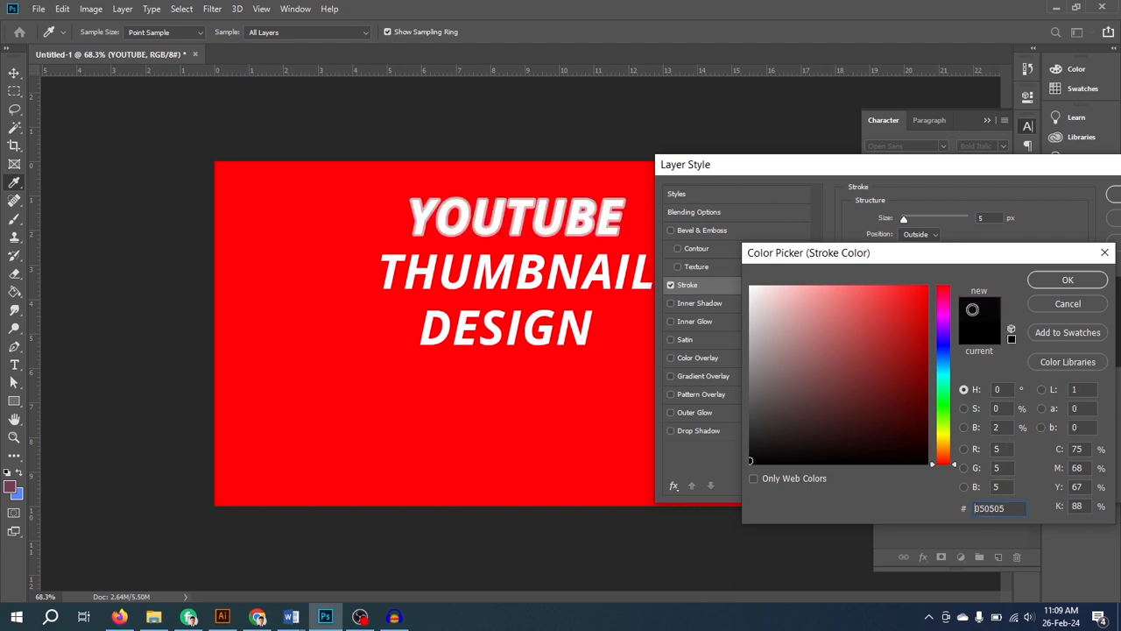
left_click(1068, 280)
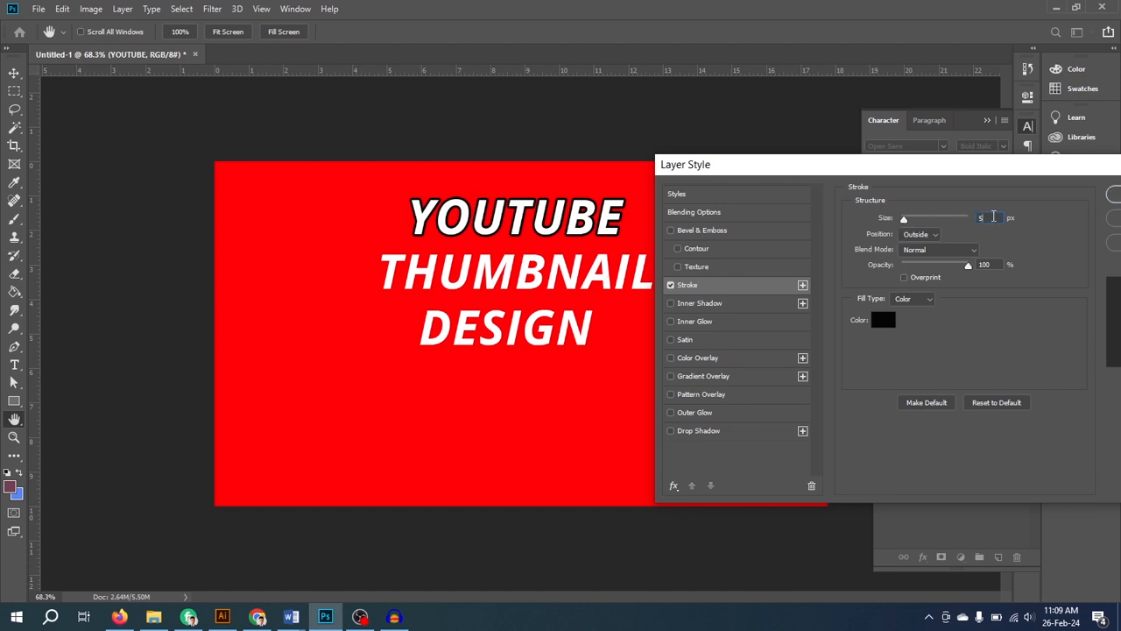
left_click(993, 216)
key("Up")
key("Up")
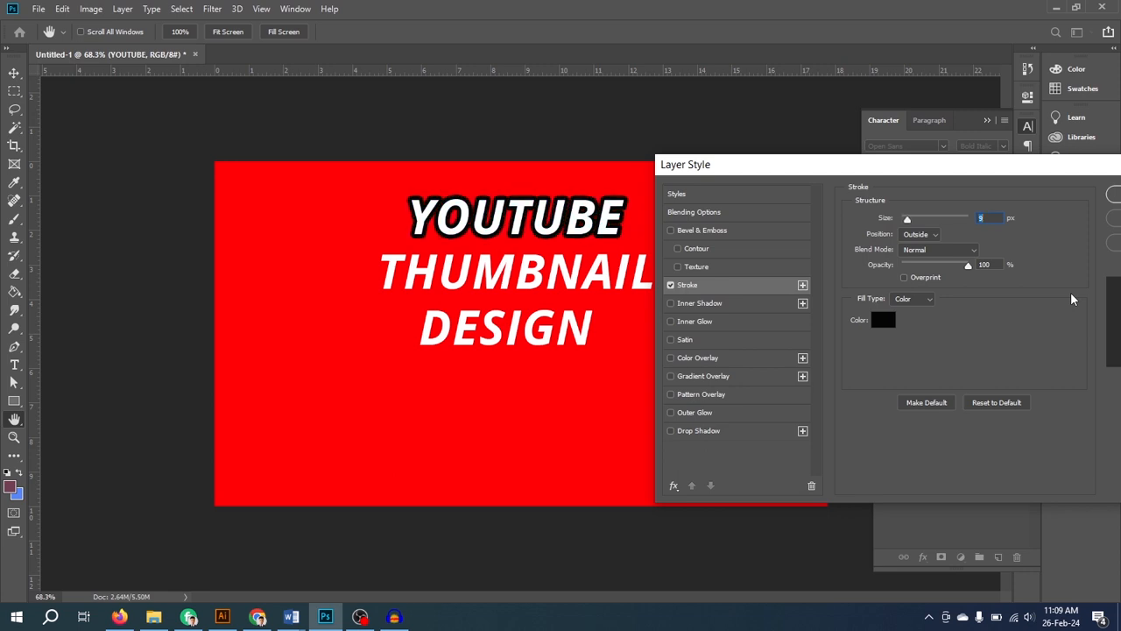
left_click(998, 219)
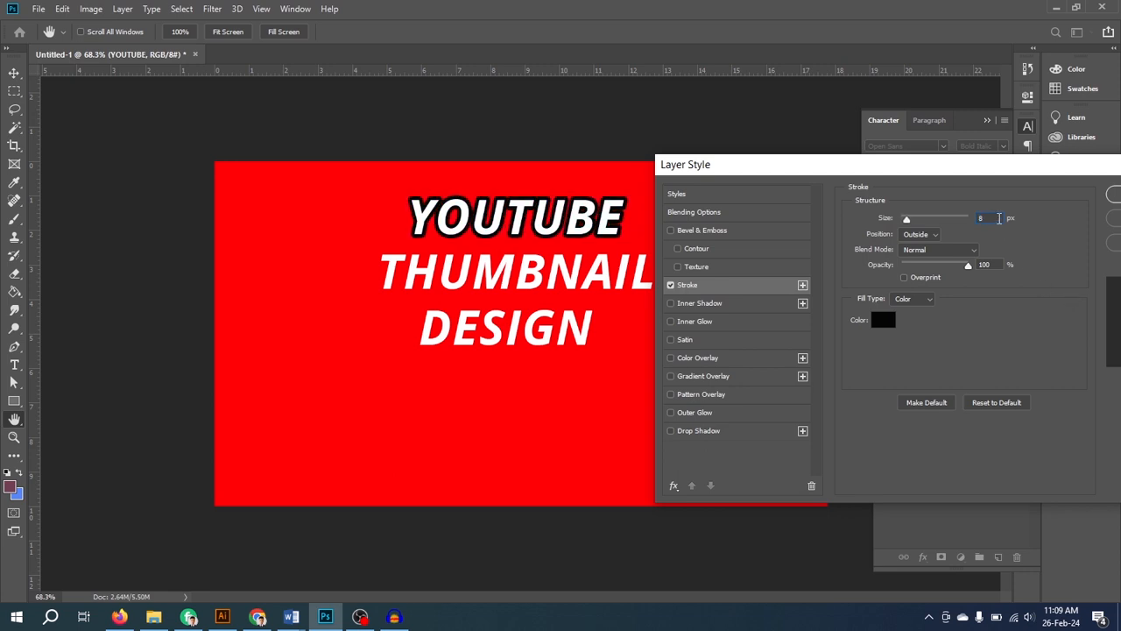
- Try the Inside position for the YOUTUBE stroke and return it to Outside
left_click(936, 238)
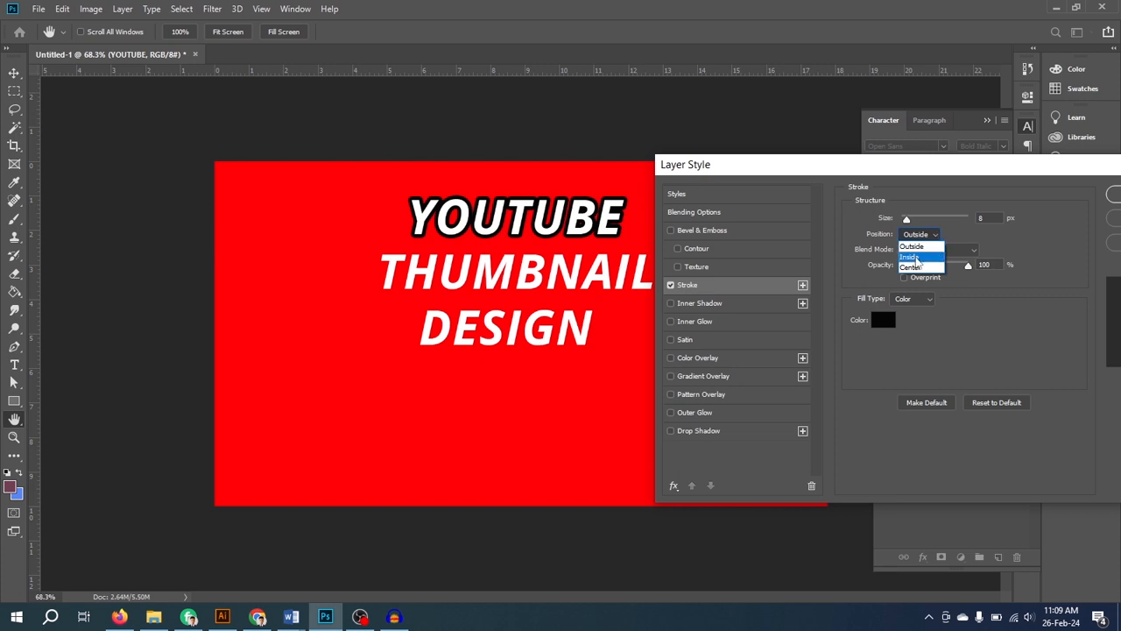
left_click(913, 257)
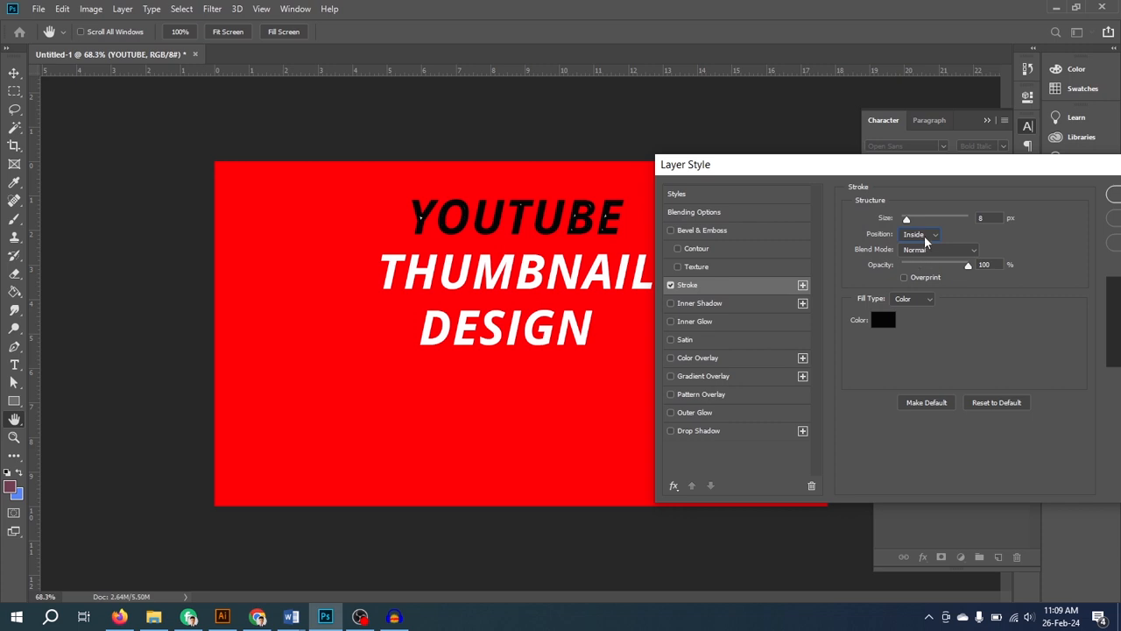
left_click(924, 237)
left_click(920, 246)
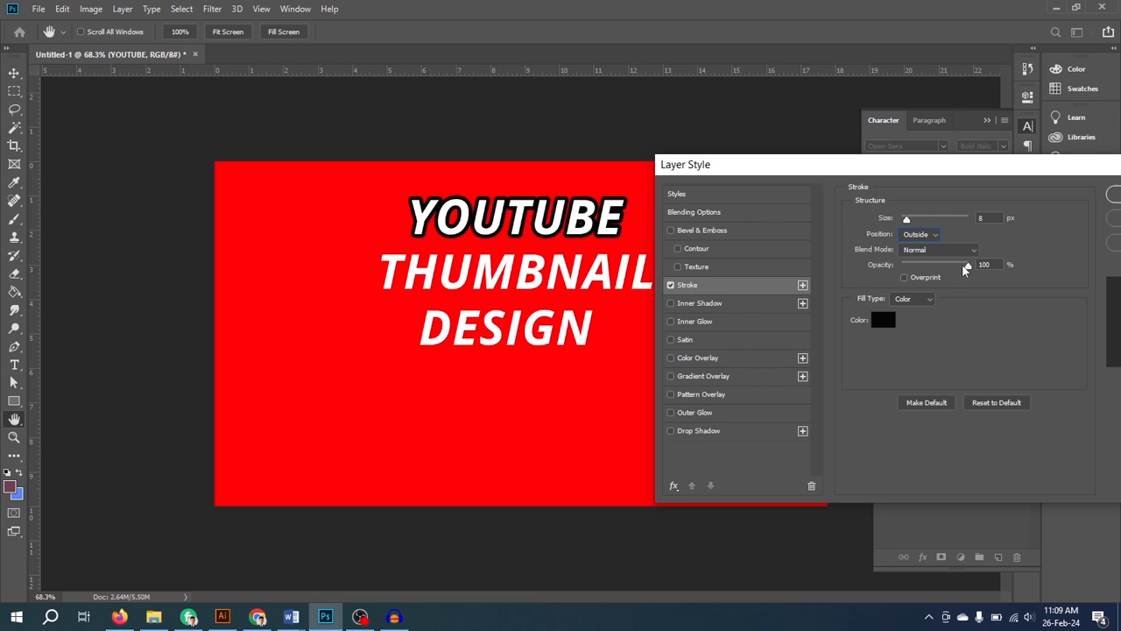
mouse_move(967, 265)
left_mouse_down()
mouse_move(923, 269)
mouse_move(975, 274)
left_mouse_up()
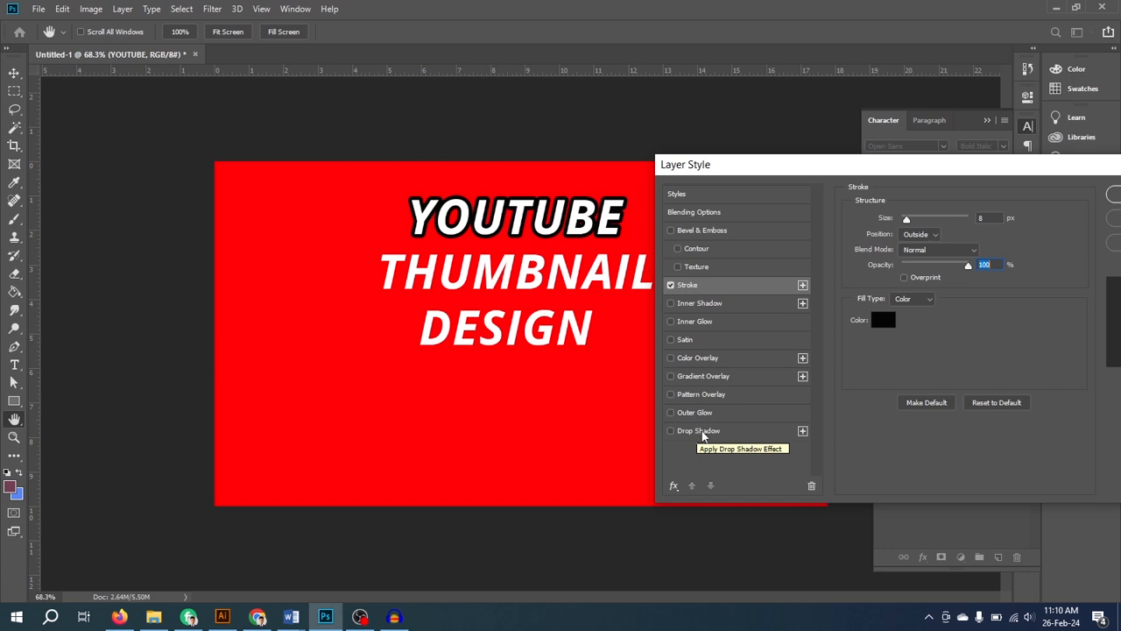
- Apply a Drop Shadow to the YOUTUBE heading with 42% opacity, 13 px distance, 34% spread and 18 px size
left_click(702, 433)
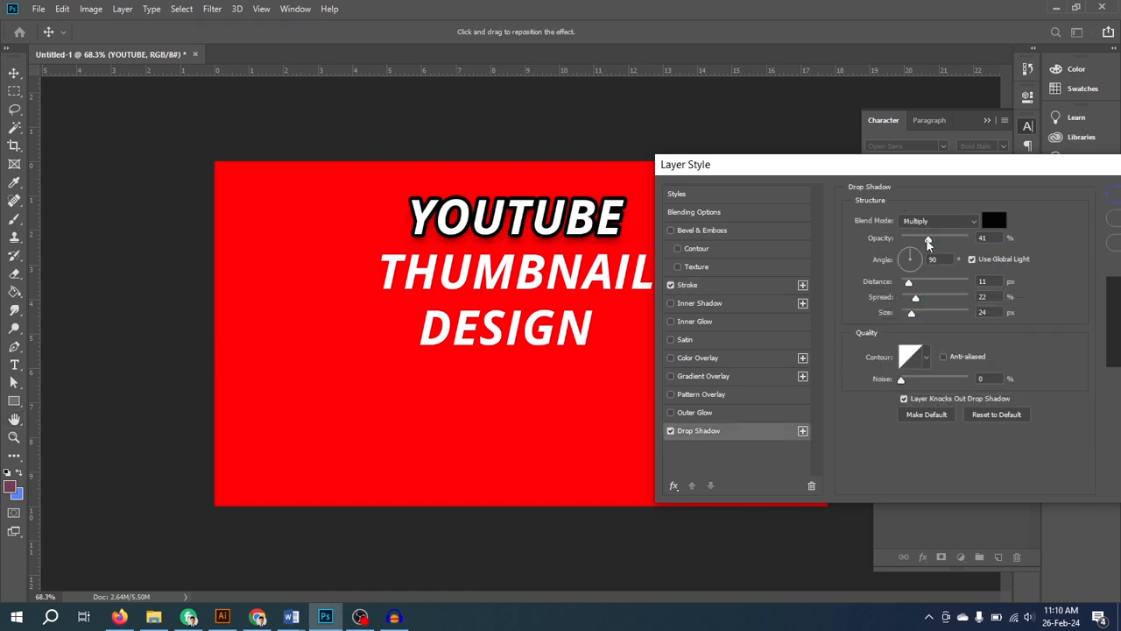
left_click_drag(931, 242, 929, 242)
left_click_drag(908, 282, 910, 283)
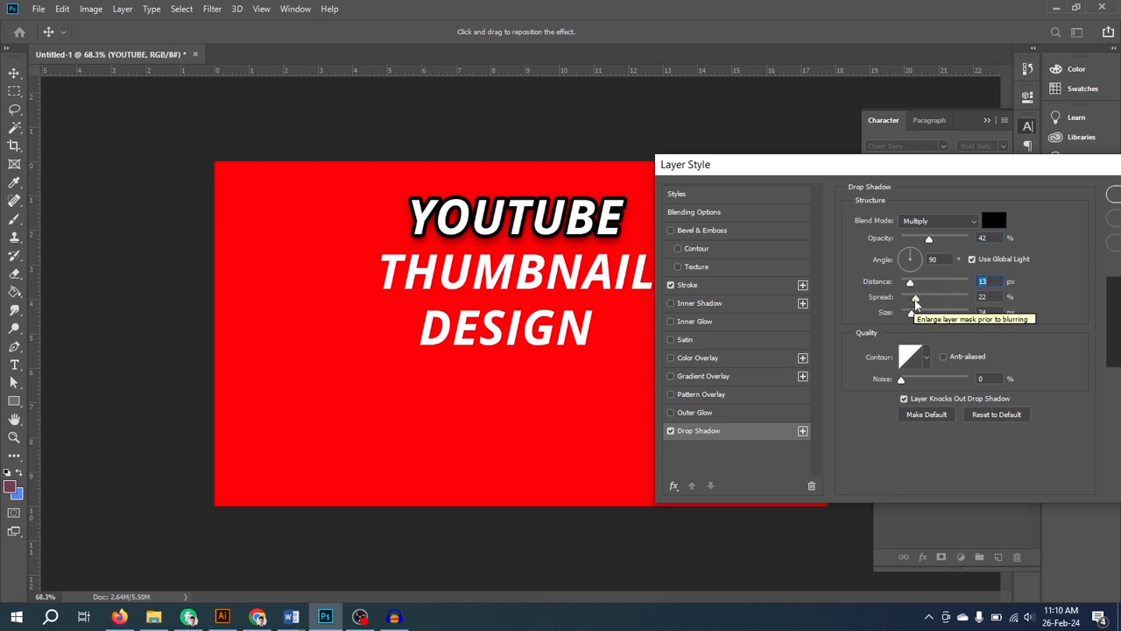
mouse_move(914, 298)
left_mouse_down()
mouse_move(927, 308)
mouse_move(913, 318)
left_mouse_up()
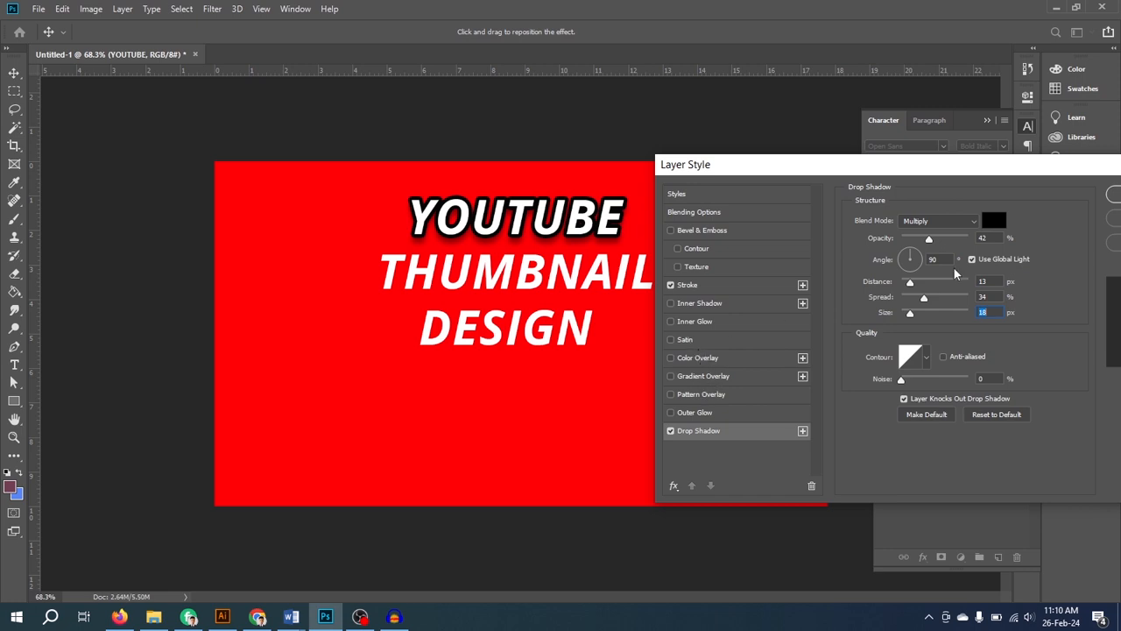
left_click_drag(1008, 165, 868, 180)
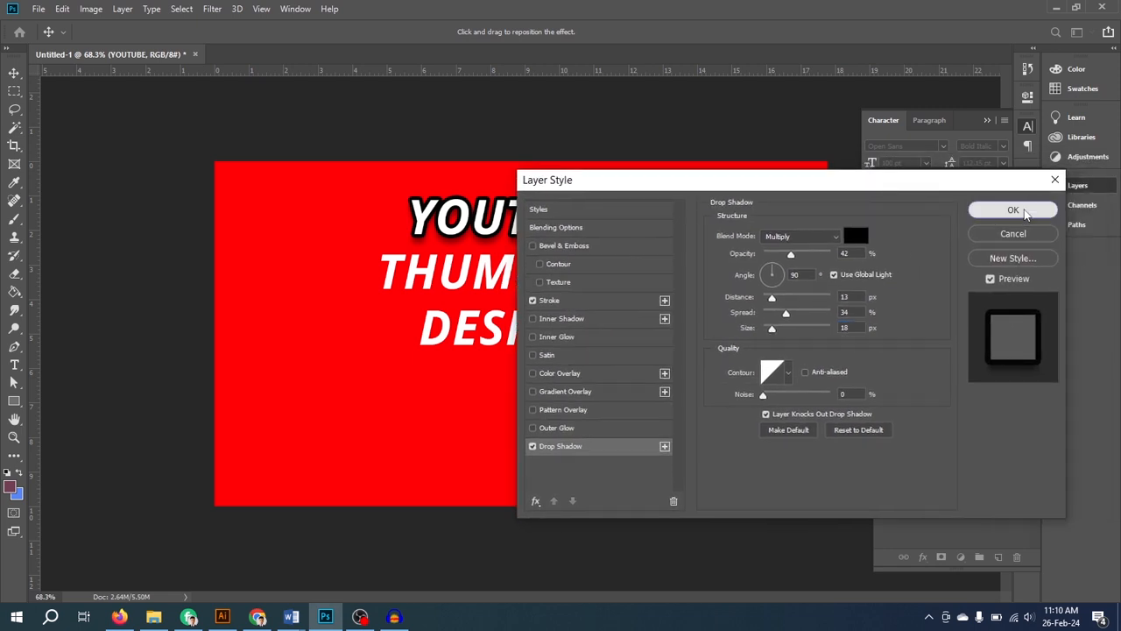
left_click(1013, 209)
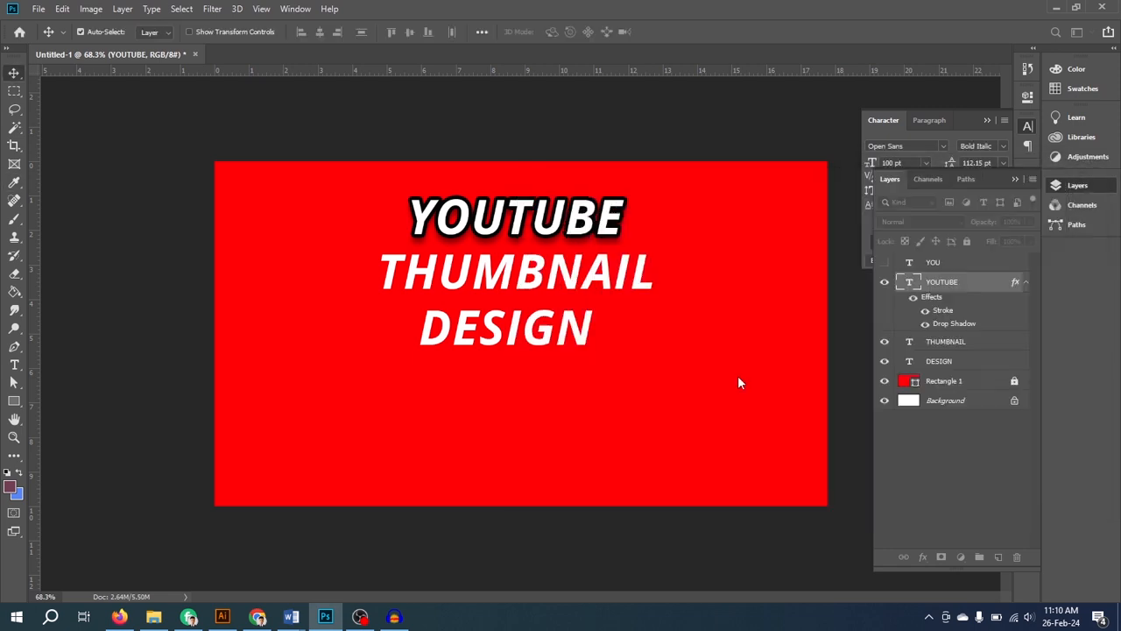
- Add an 8 px black outside Stroke effect to the THUMBNAIL text layer
left_click(909, 346)
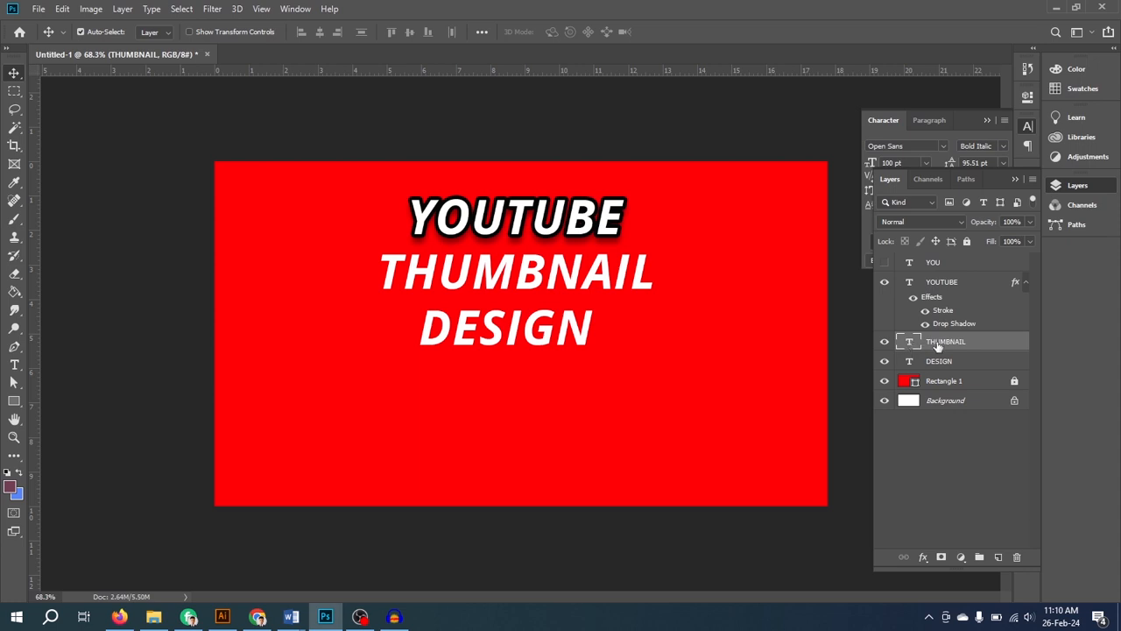
right_click(938, 344)
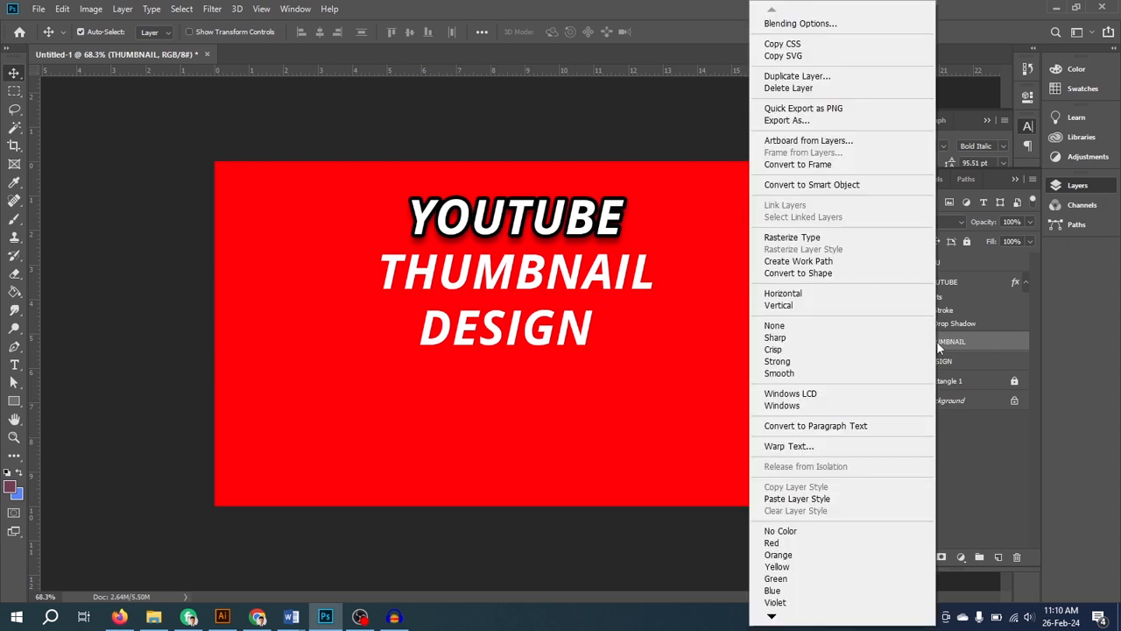
left_click(833, 26)
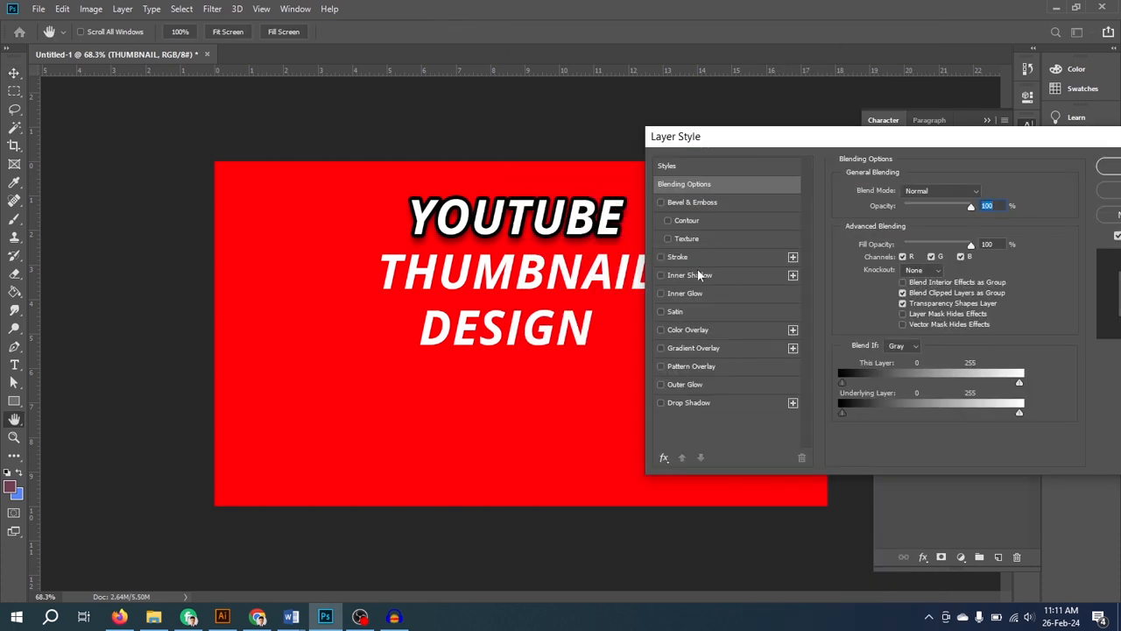
left_click(702, 259)
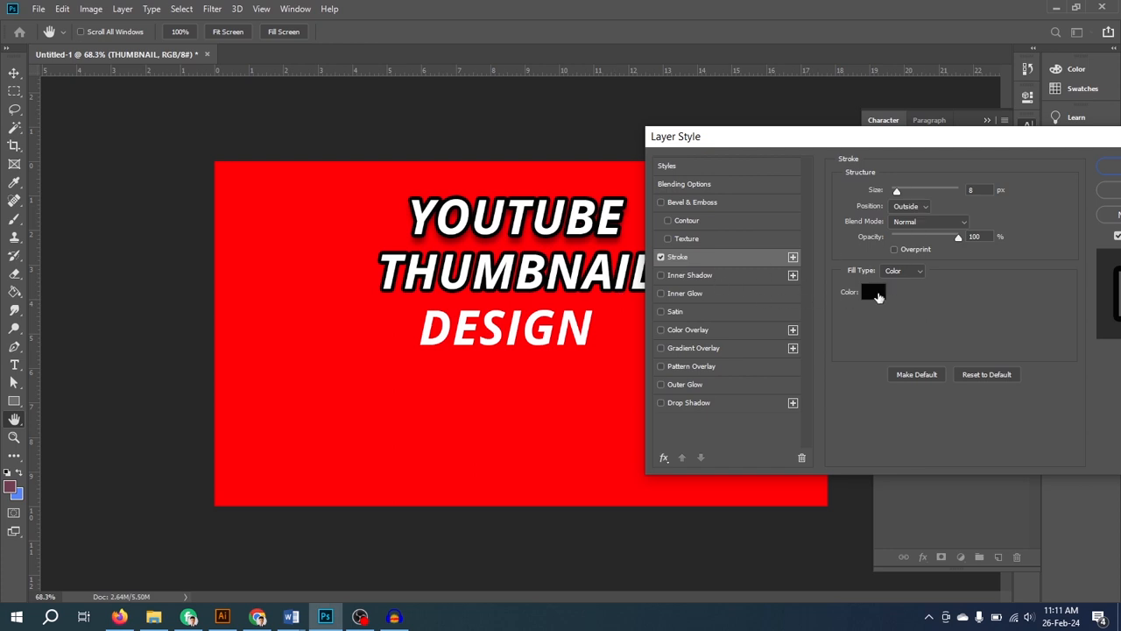
- Add a yellow-to-orange linear Gradient Overlay at -90° and 125% scale to the THUMBNAIL text layer
left_click(697, 348)
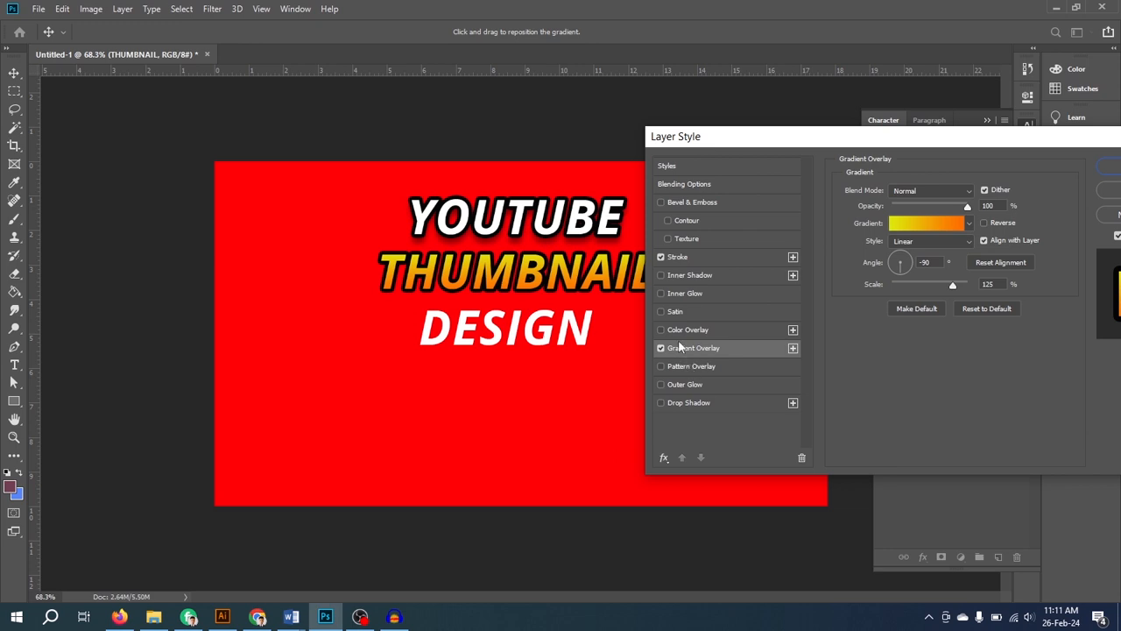
- Try dark grey, red and blue-violet 400ebe for the THUMBNAIL gradient's yellow stop and discard the gradient edits
left_click(930, 223)
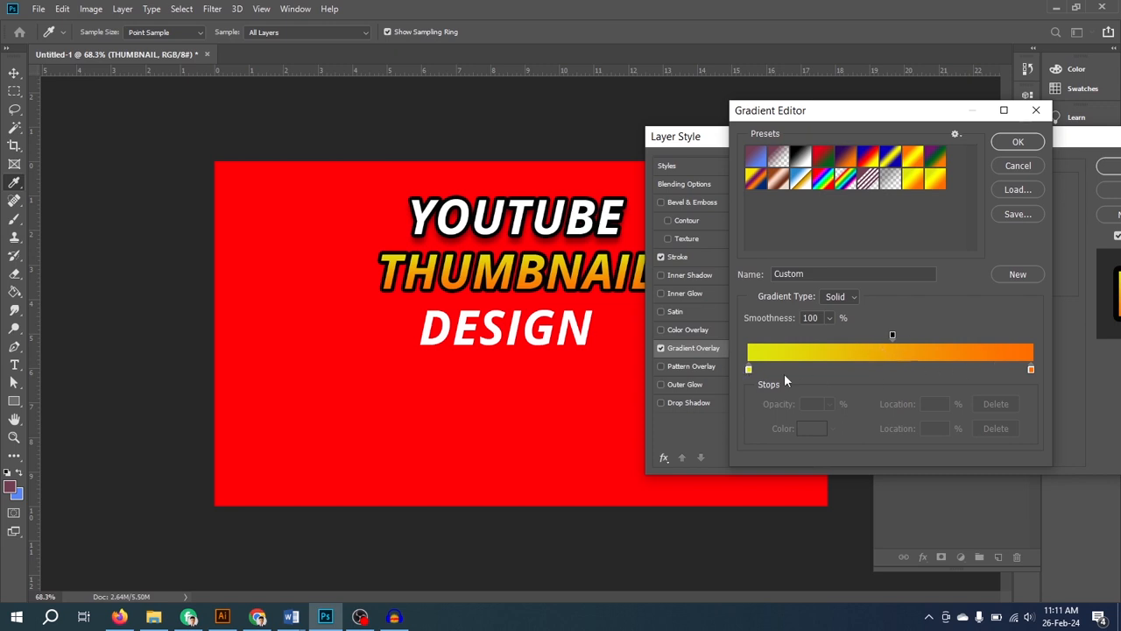
double_click(749, 370)
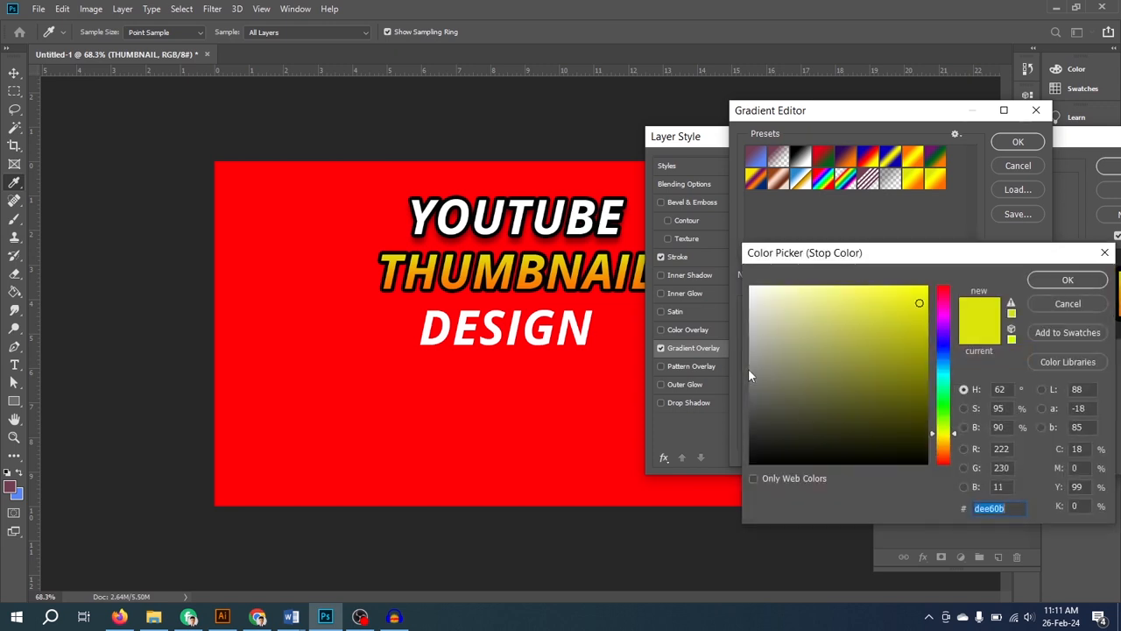
left_click_drag(919, 319, 792, 426)
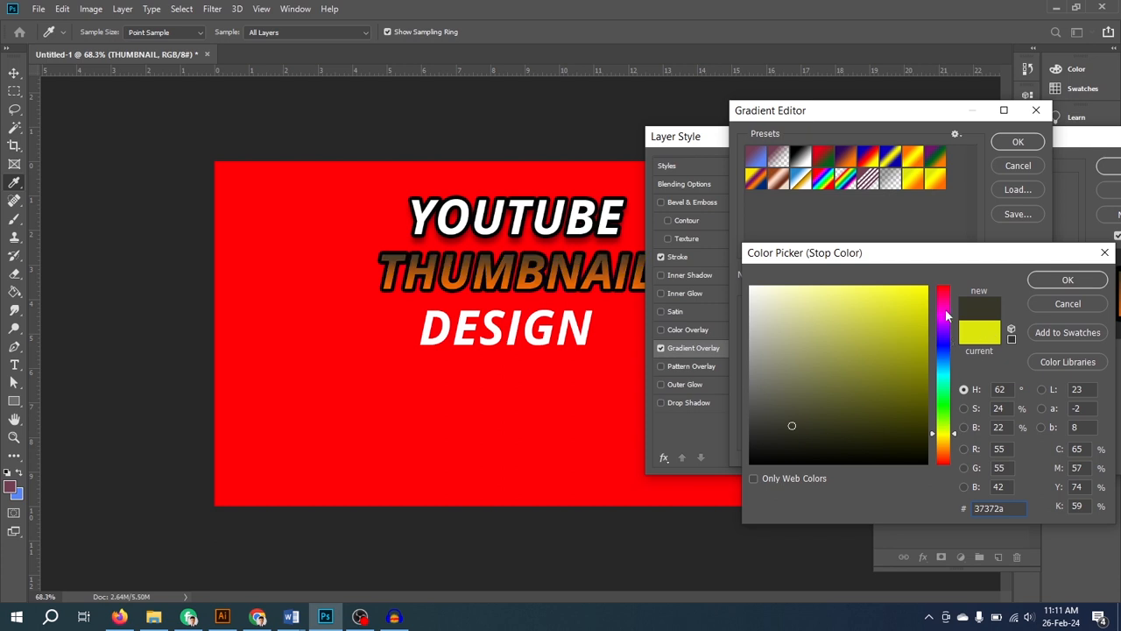
left_click_drag(945, 314, 943, 278)
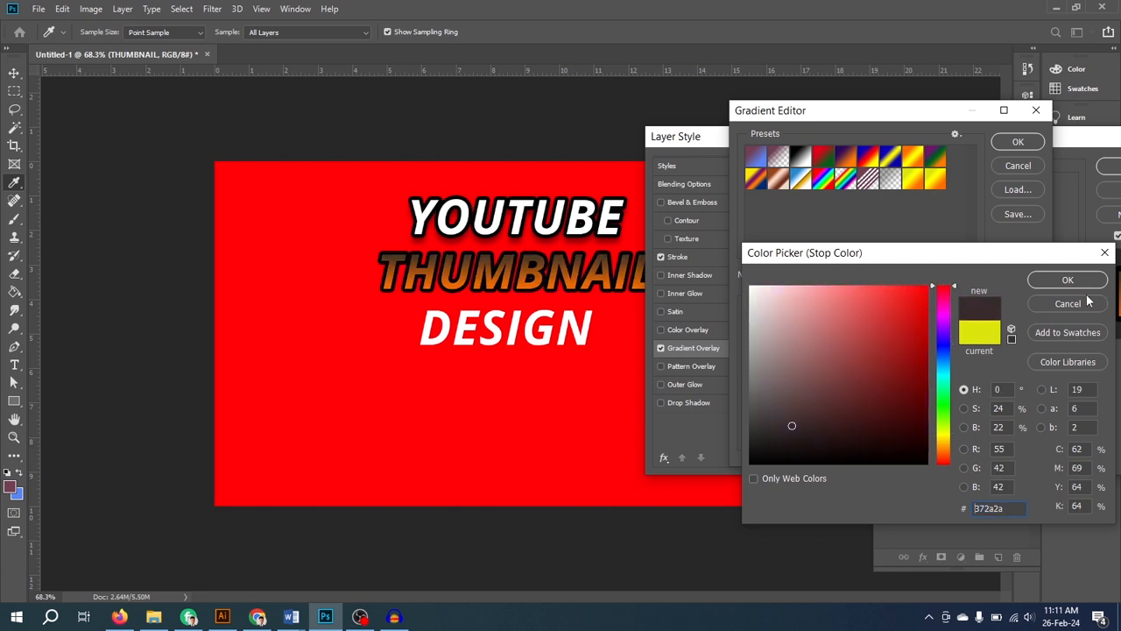
left_click_drag(943, 456, 945, 470)
left_click_drag(895, 302, 935, 280)
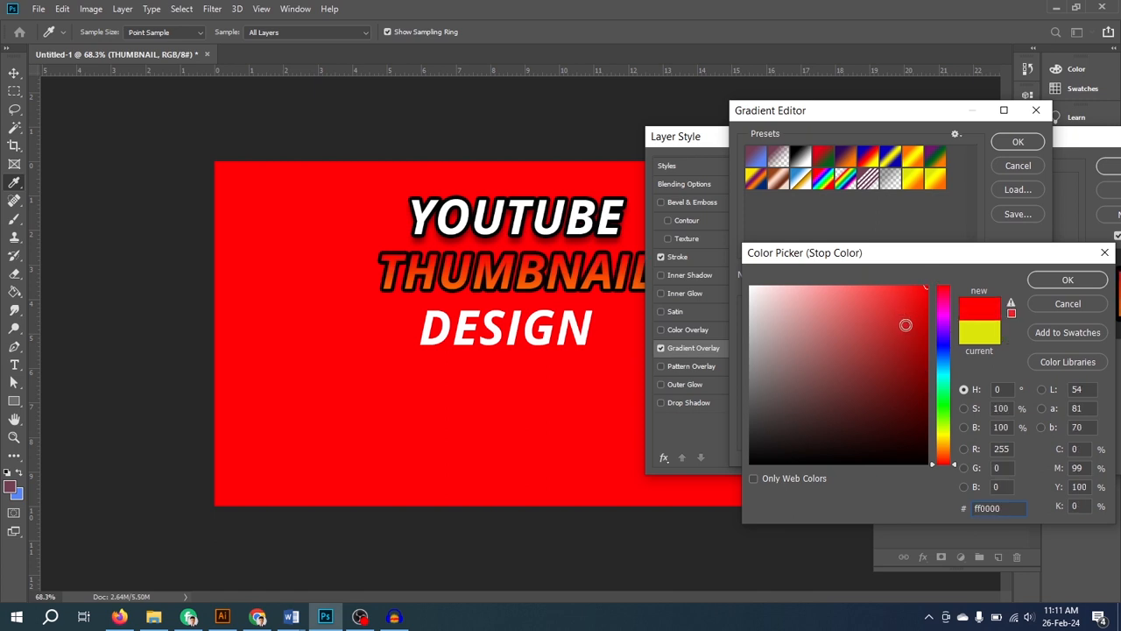
left_click(930, 322)
left_click_drag(928, 320, 921, 336)
left_click(913, 324)
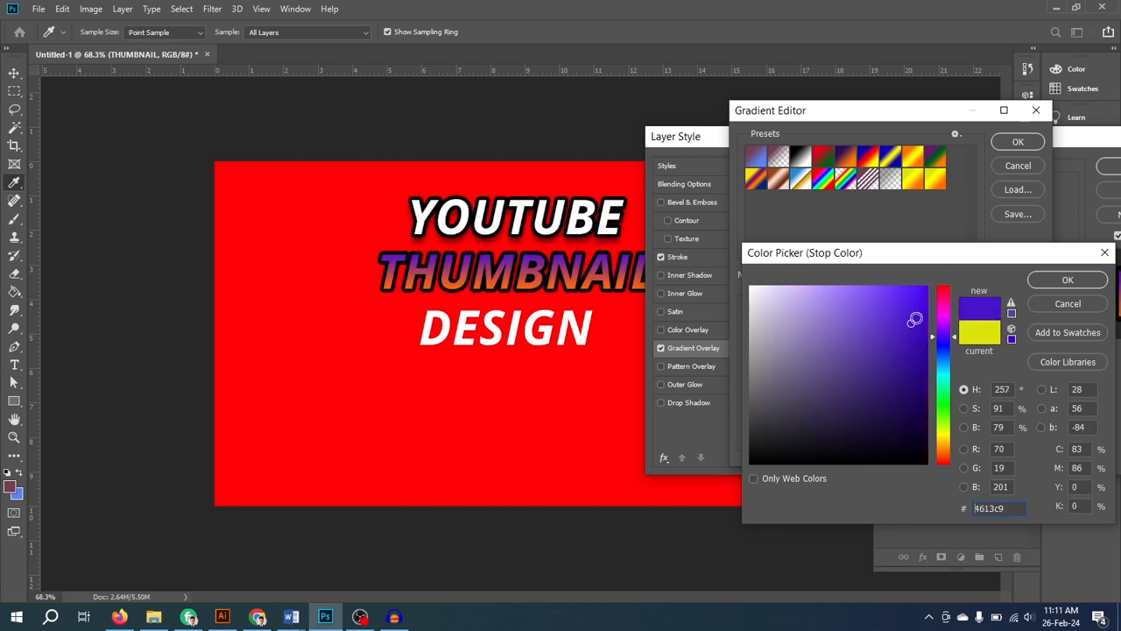
left_click(1105, 253)
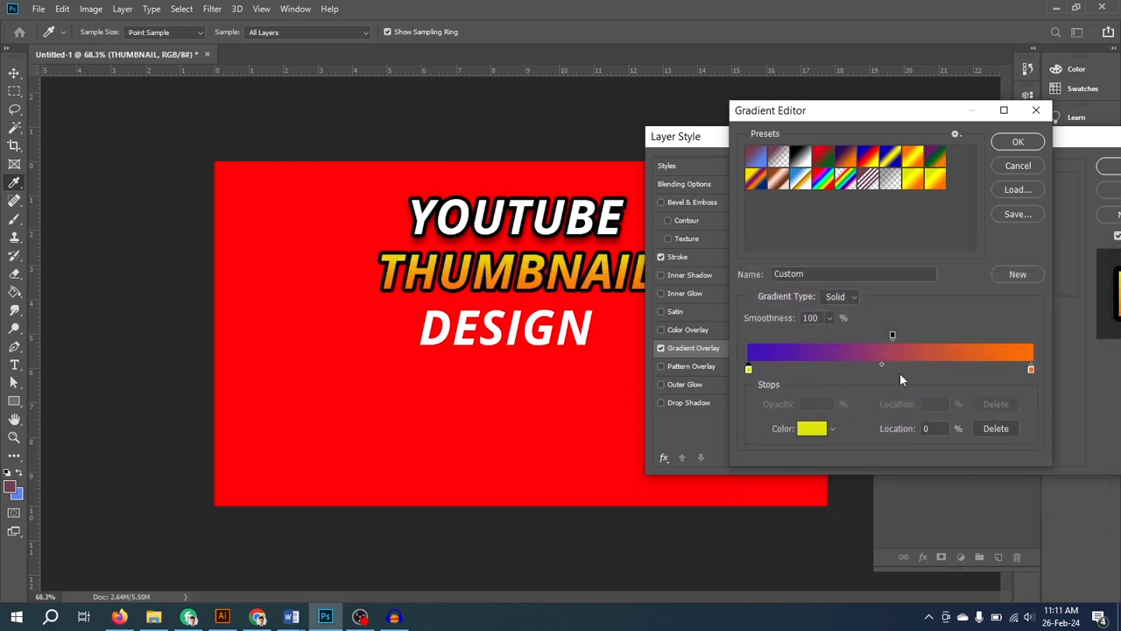
left_click(1025, 166)
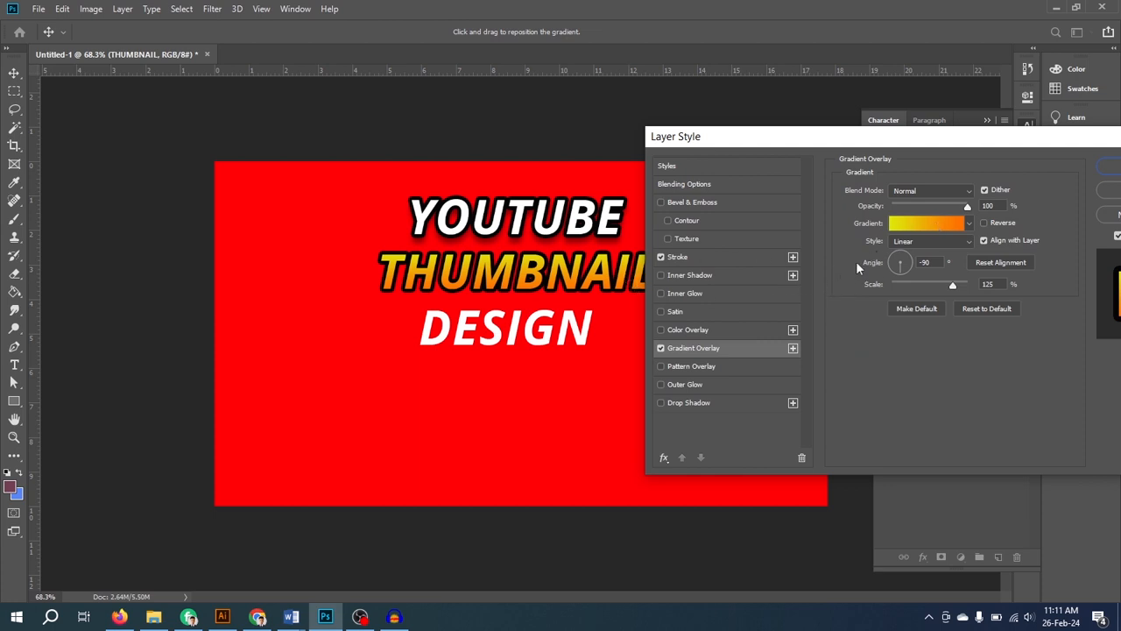
- Apply a Drop Shadow to the THUMBNAIL text with 42% opacity, 7 px distance, 34% spread and 18 px size
left_click_drag(1061, 138, 1040, 138)
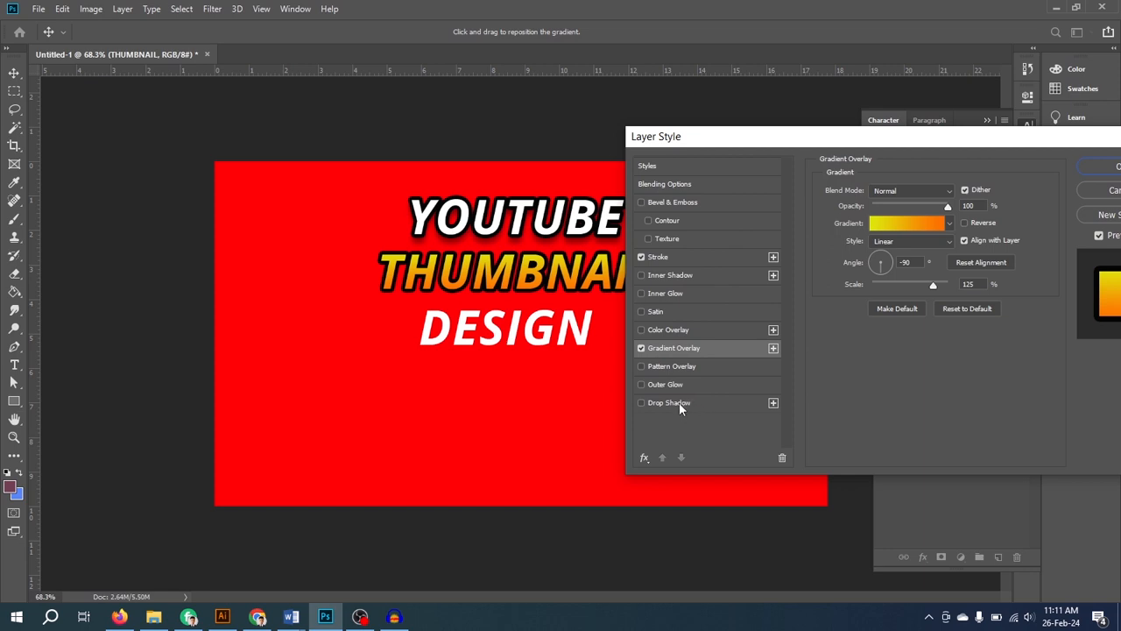
left_click(683, 404)
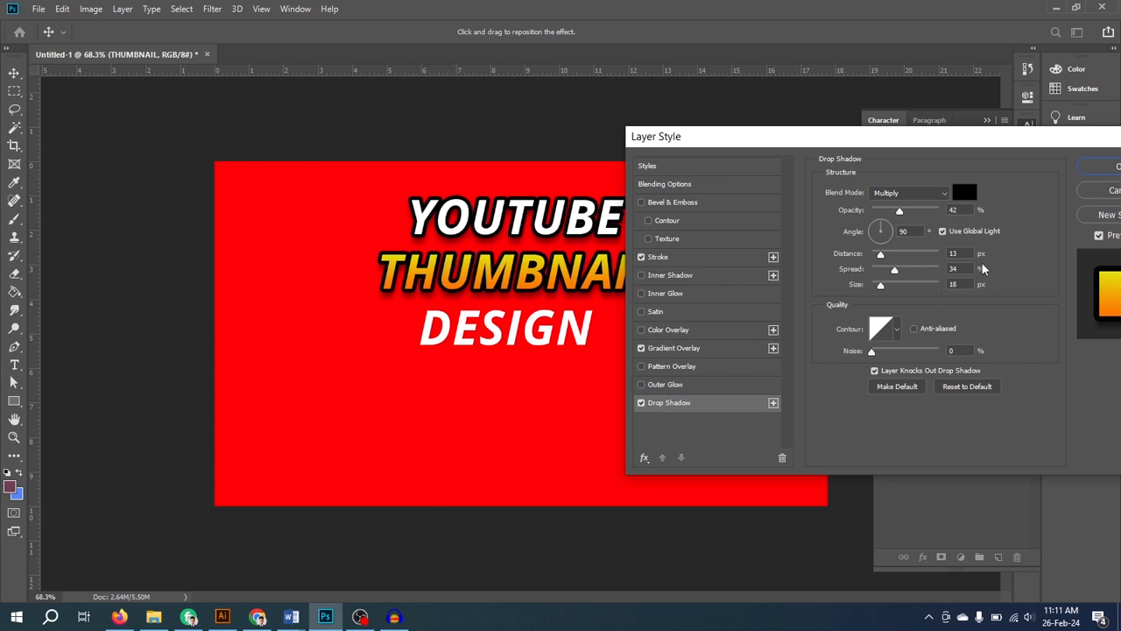
left_click_drag(882, 257, 877, 260)
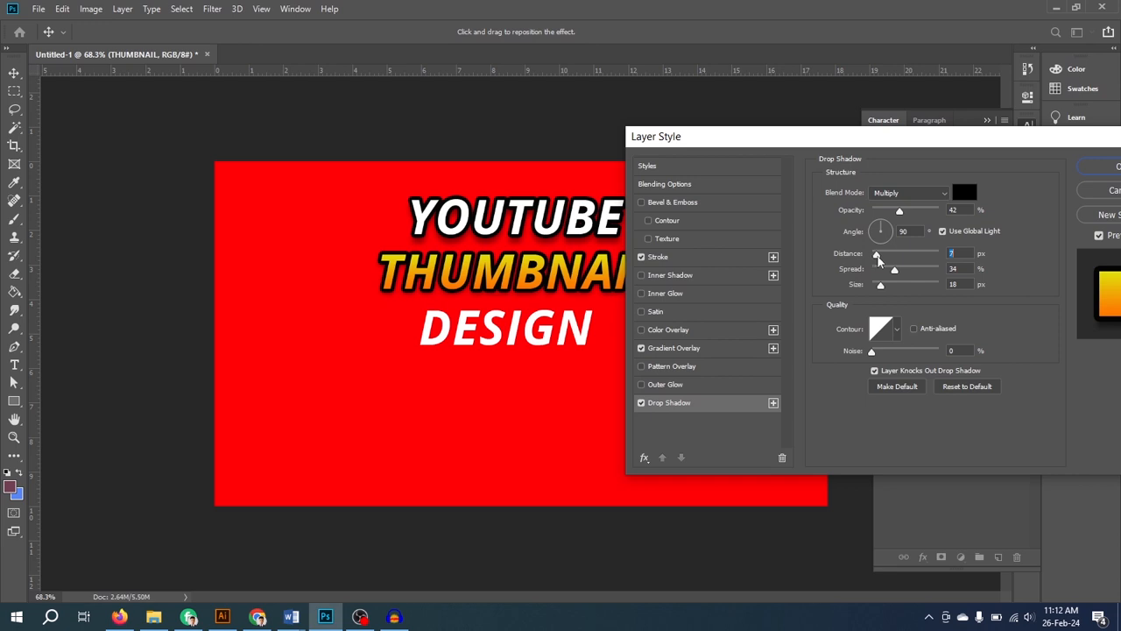
left_click(1102, 166)
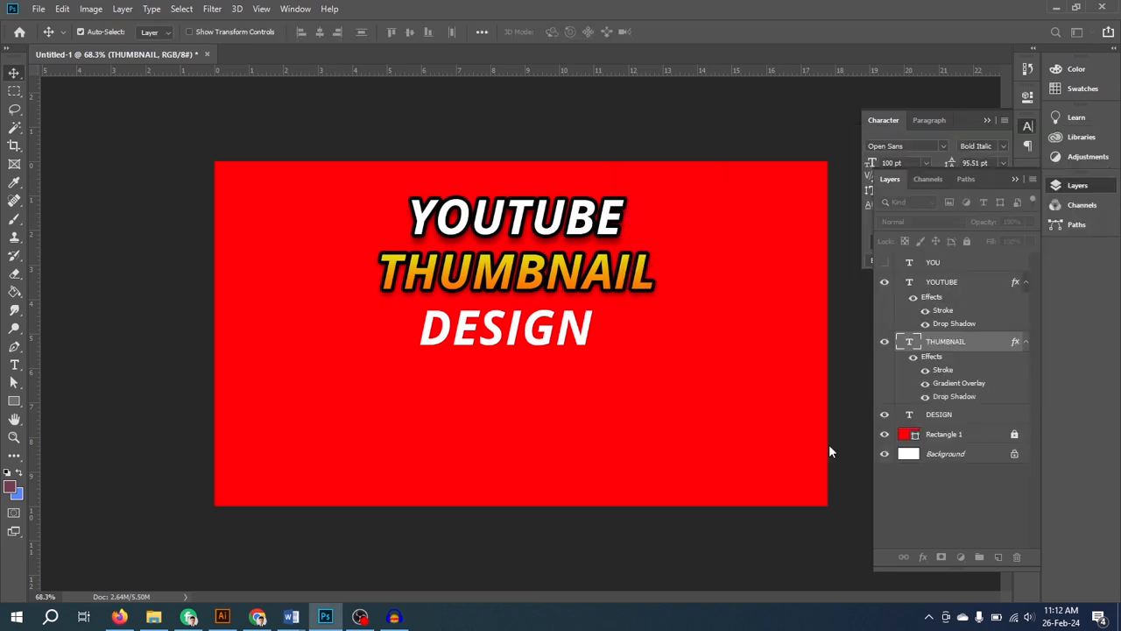
left_click(621, 396)
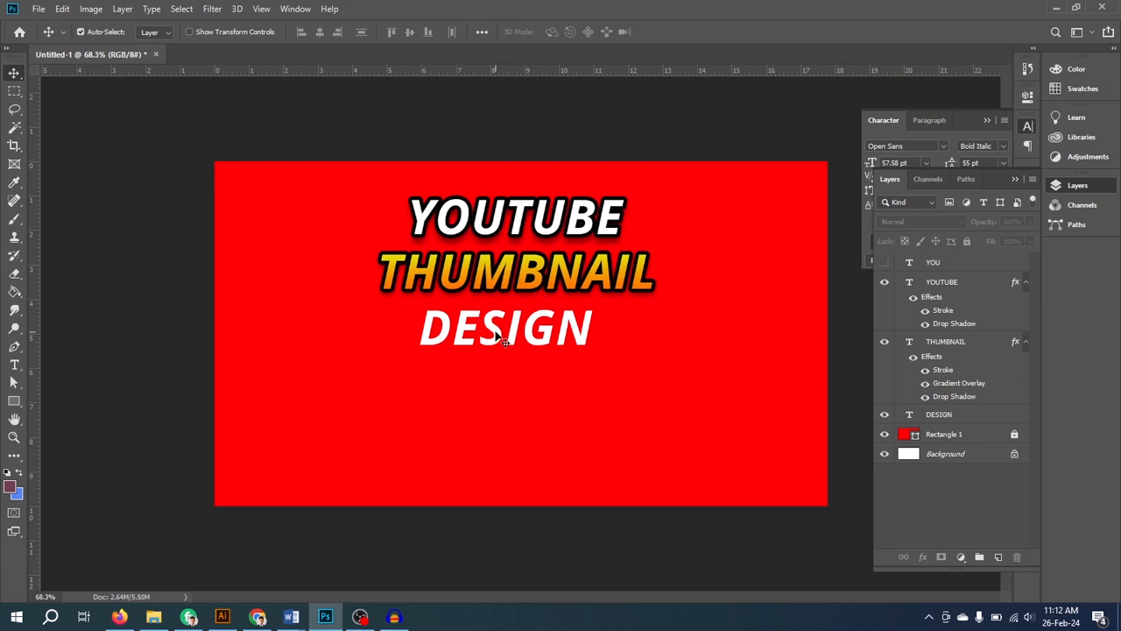
- Copy the layer style of the YOUTUBE text and paste it onto the DESIGN text layer
left_click(939, 284)
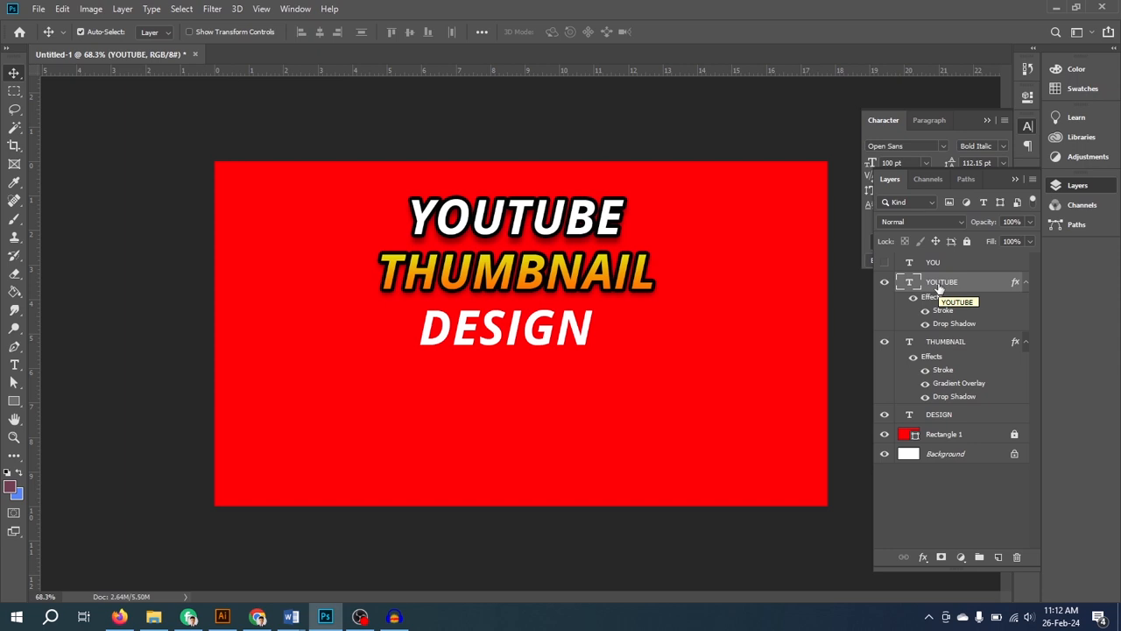
right_click(943, 286)
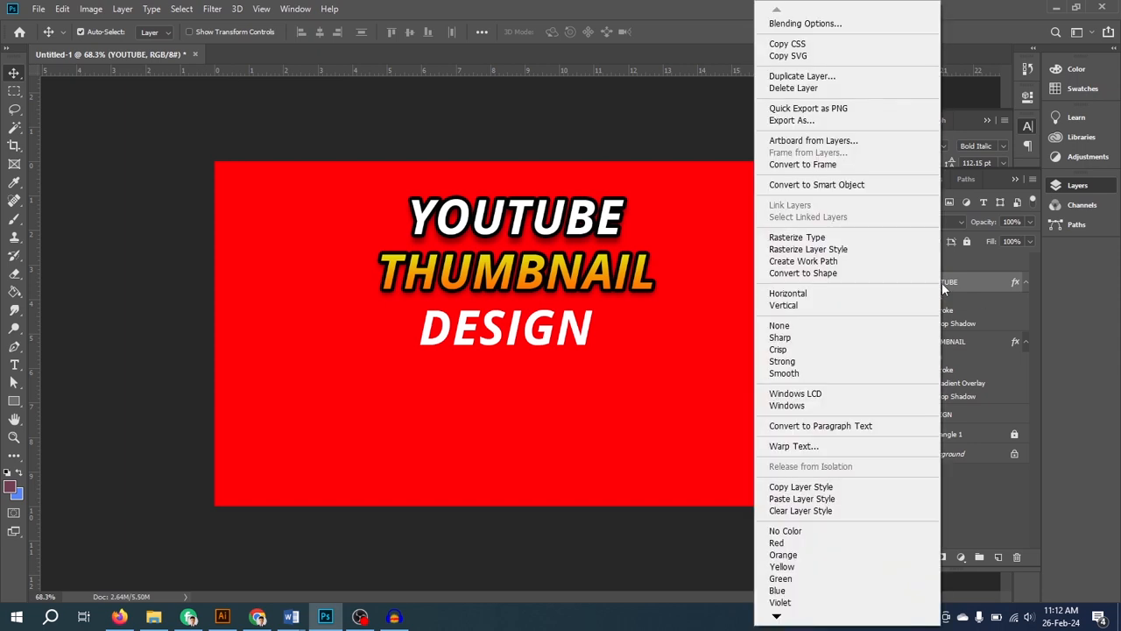
left_click(813, 492)
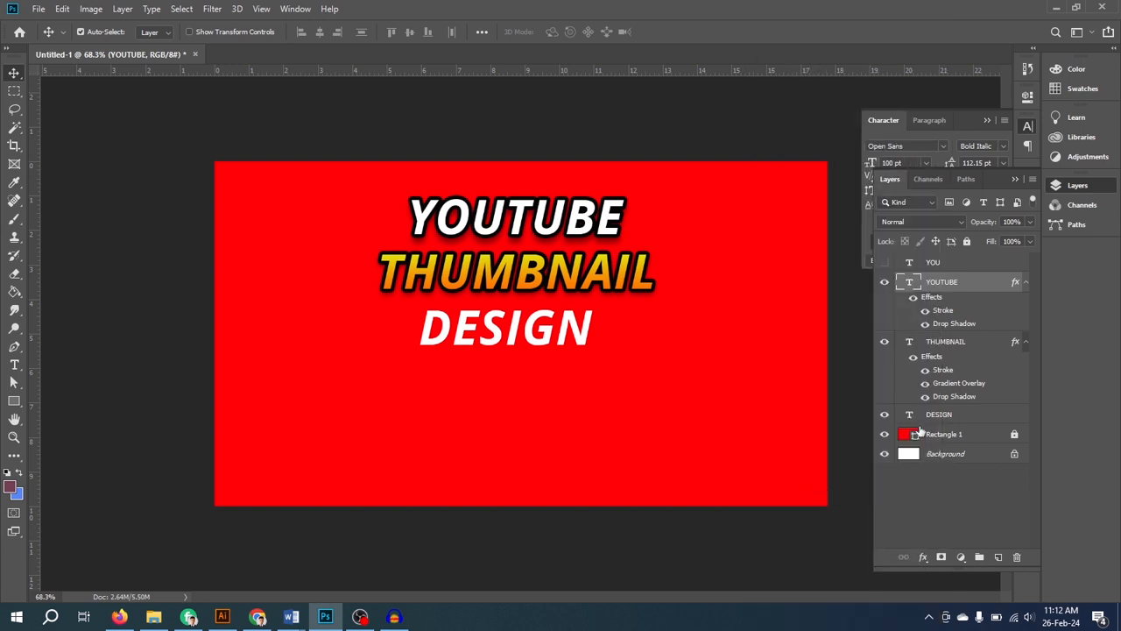
left_click(939, 416)
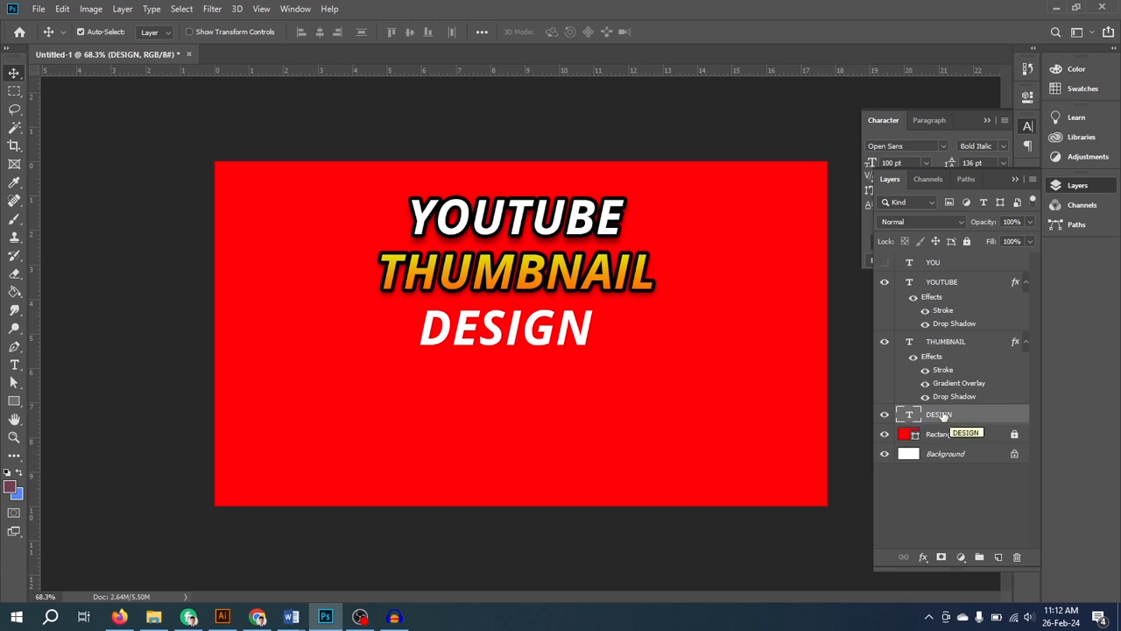
right_click(938, 417)
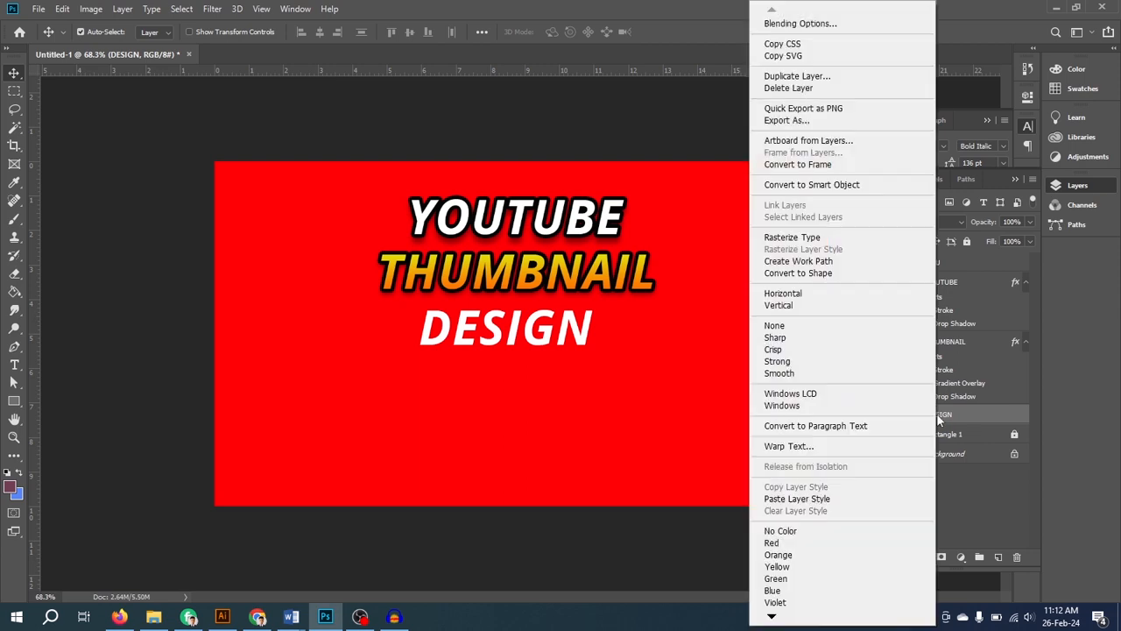
left_click(797, 502)
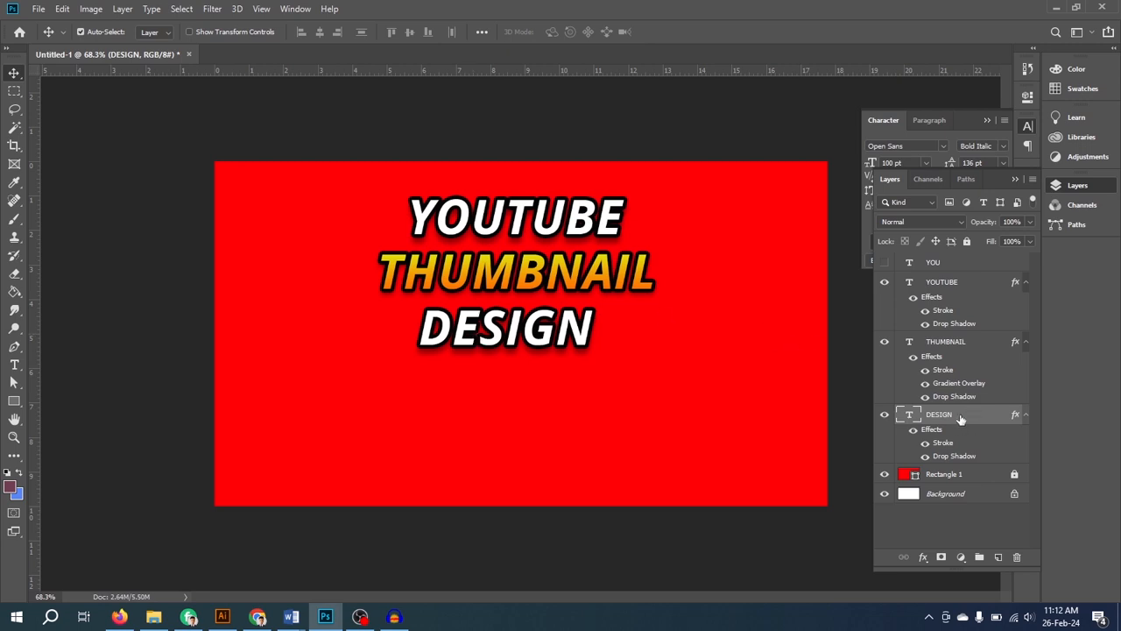
- Move the YOUTUBE, THUMBNAIL and DESIGN text layers together down to the vertical middle of the canvas
left_click_drag(331, 193, 683, 422)
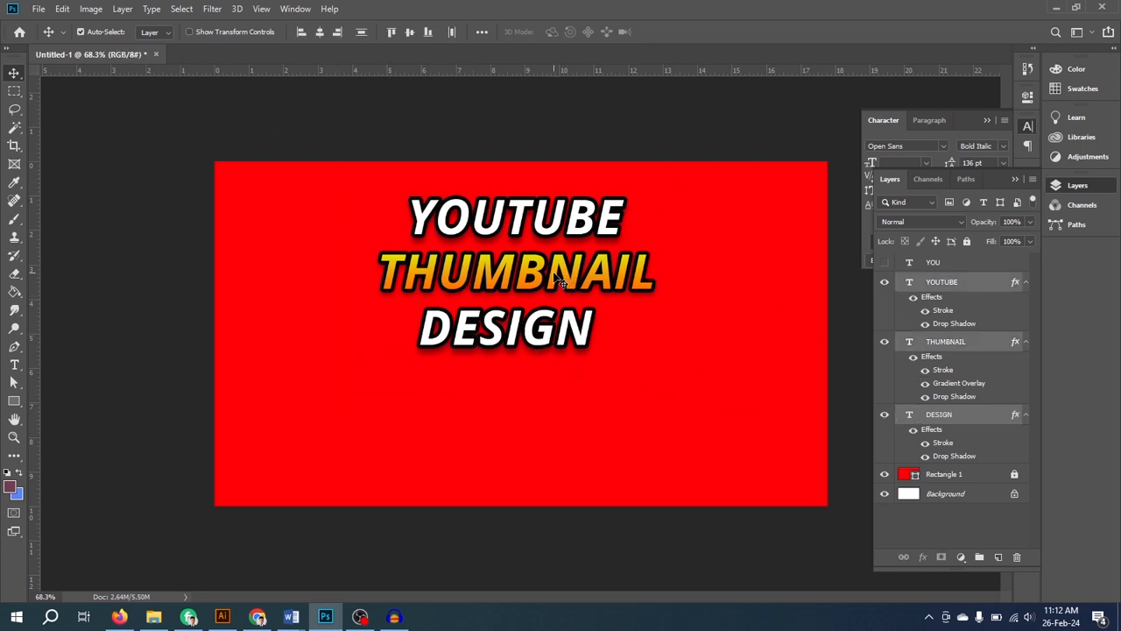
left_click_drag(571, 280, 577, 342)
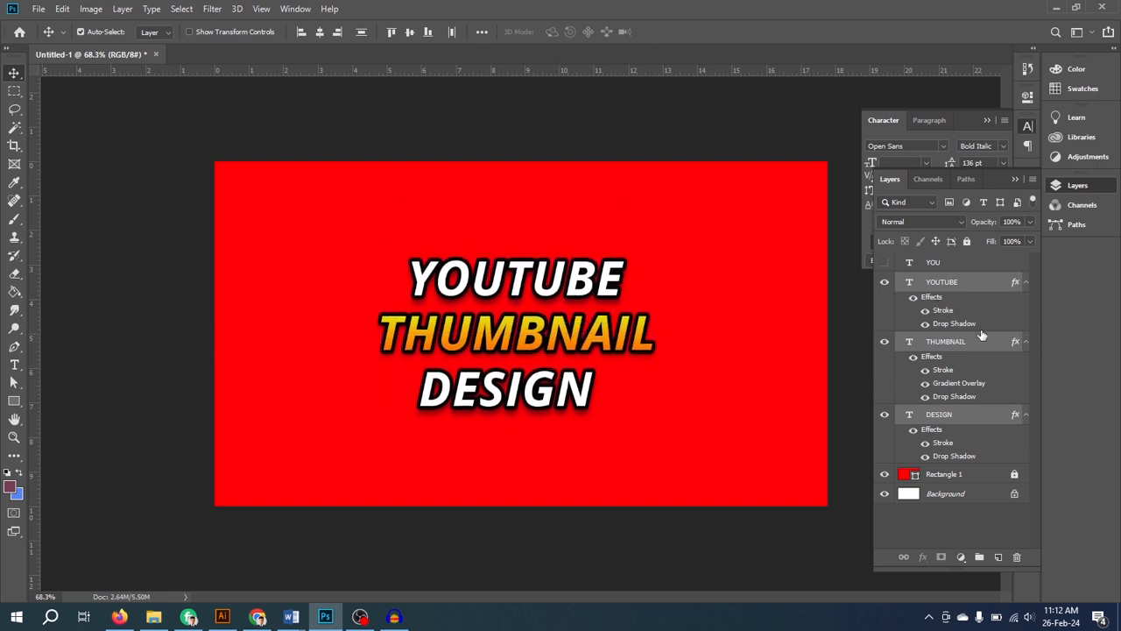
- Scale the YOUTUBE text down to about 70 pt and align its left edge with the start of THUMBNAIL
left_click(935, 265)
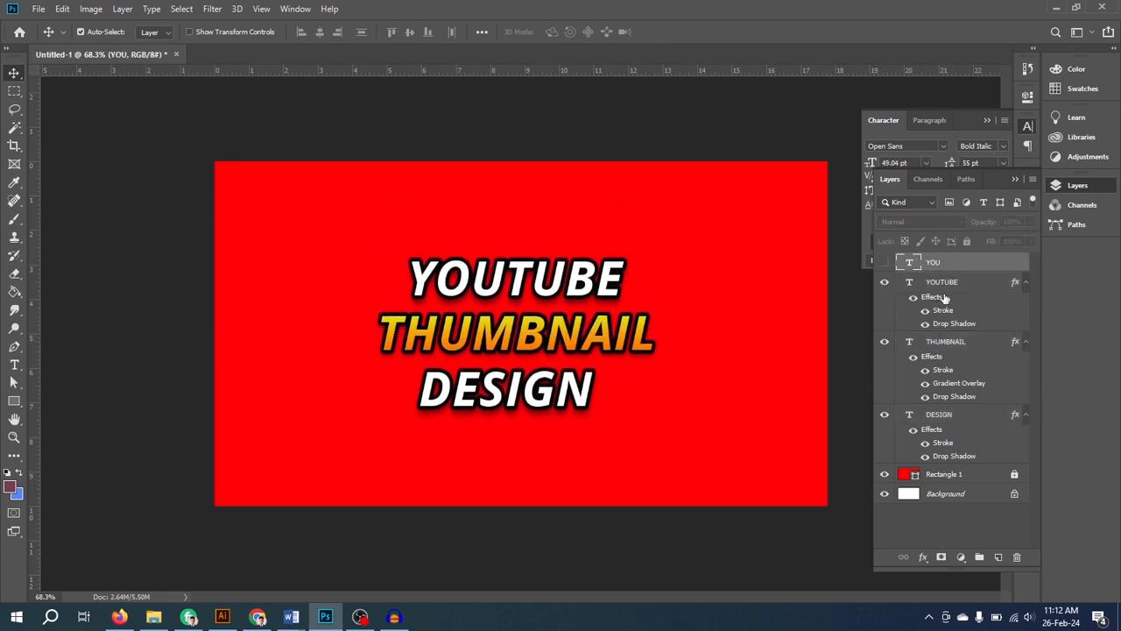
left_click(944, 285)
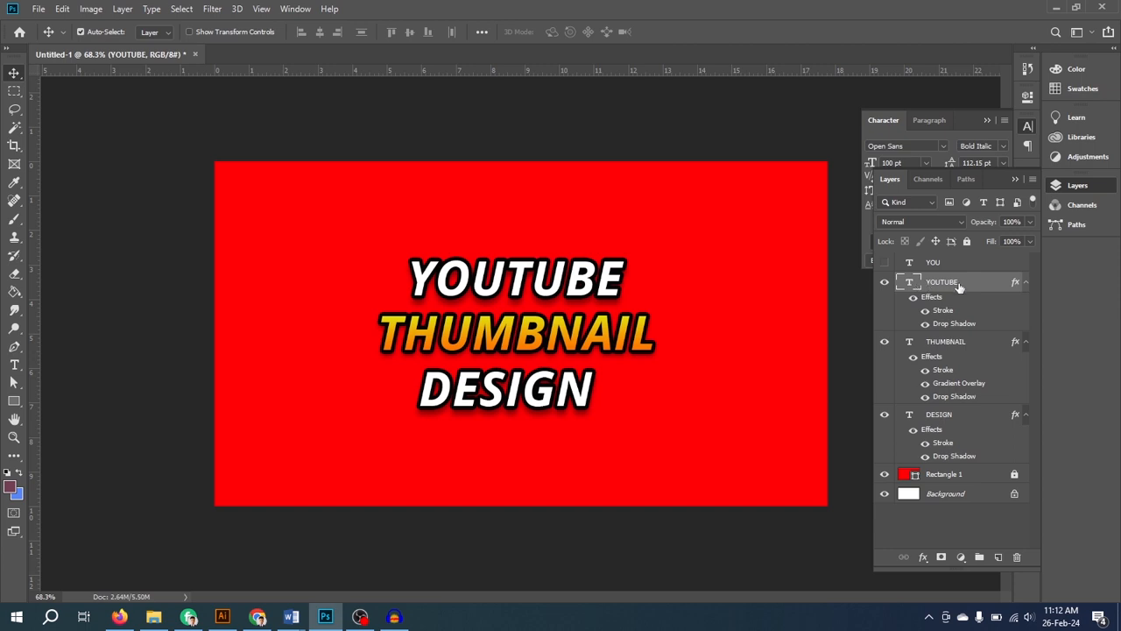
key("ctrl+t")
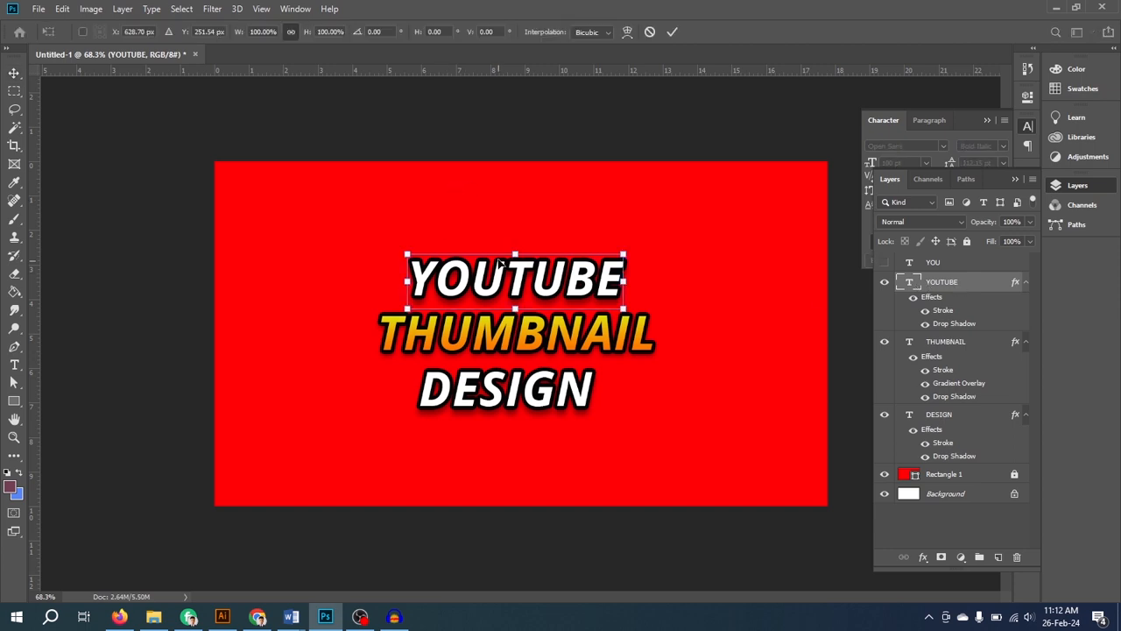
left_click_drag(624, 254, 557, 273)
left_click_drag(508, 295, 483, 295)
left_click(671, 33)
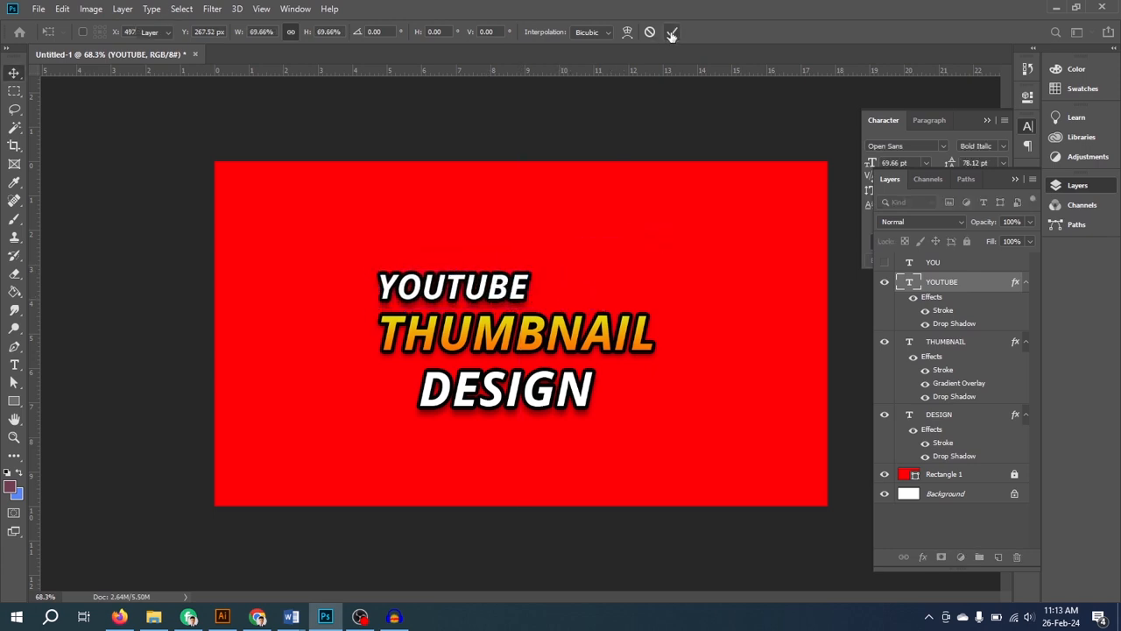
- Scale the DESIGN text to about 70.74% and place it directly below THUMBNAIL, aligned with its right end
left_click(936, 418)
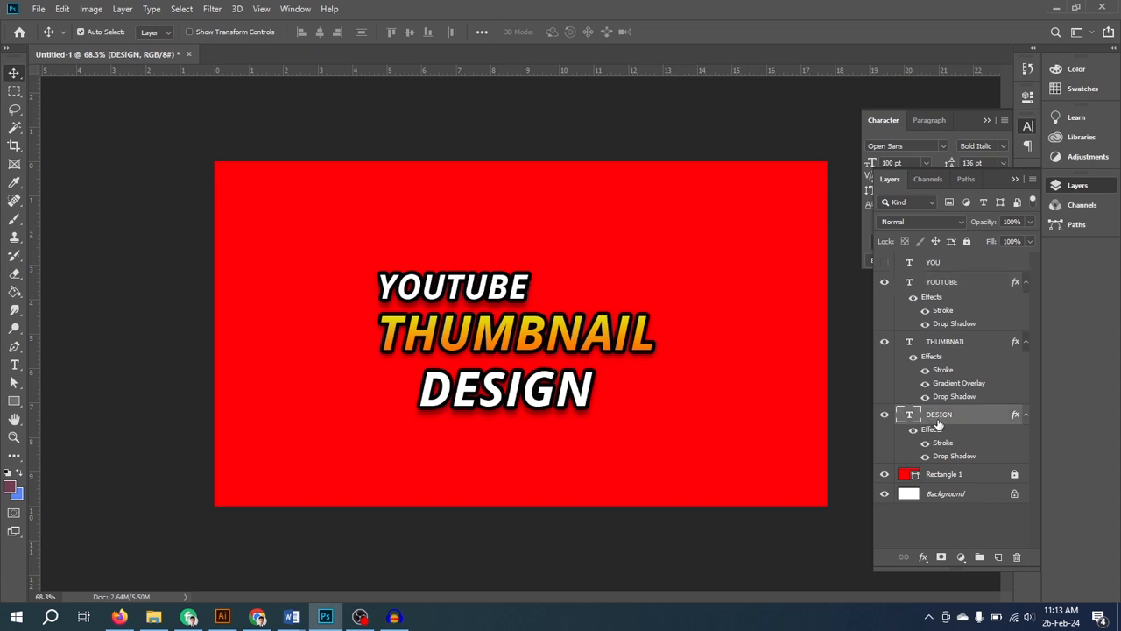
key("ctrl+t")
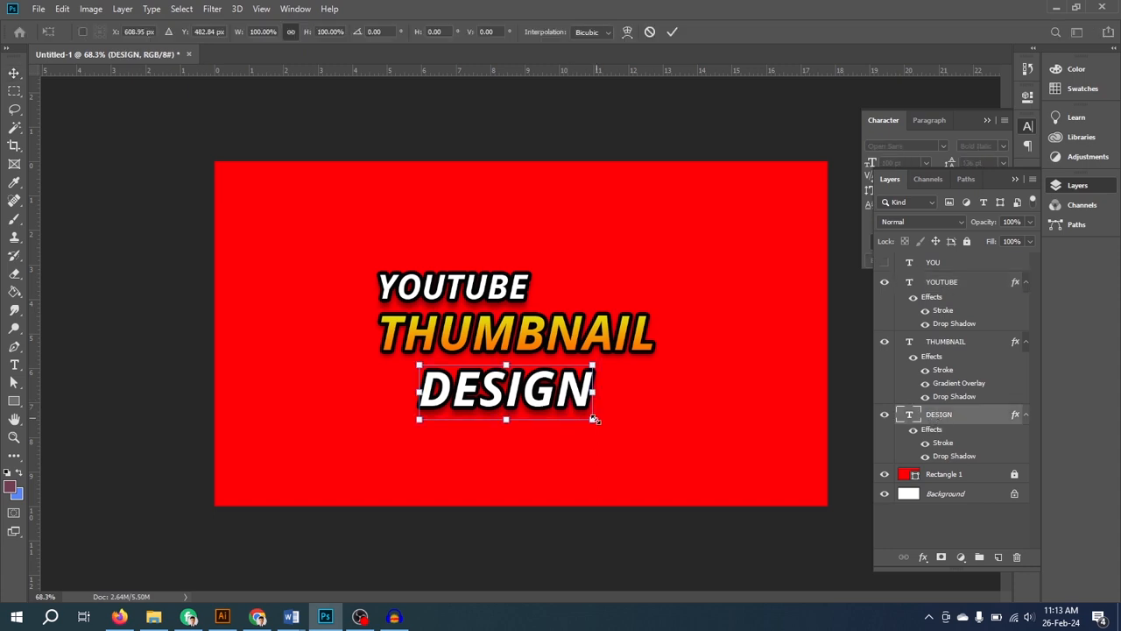
left_click_drag(588, 412, 639, 376)
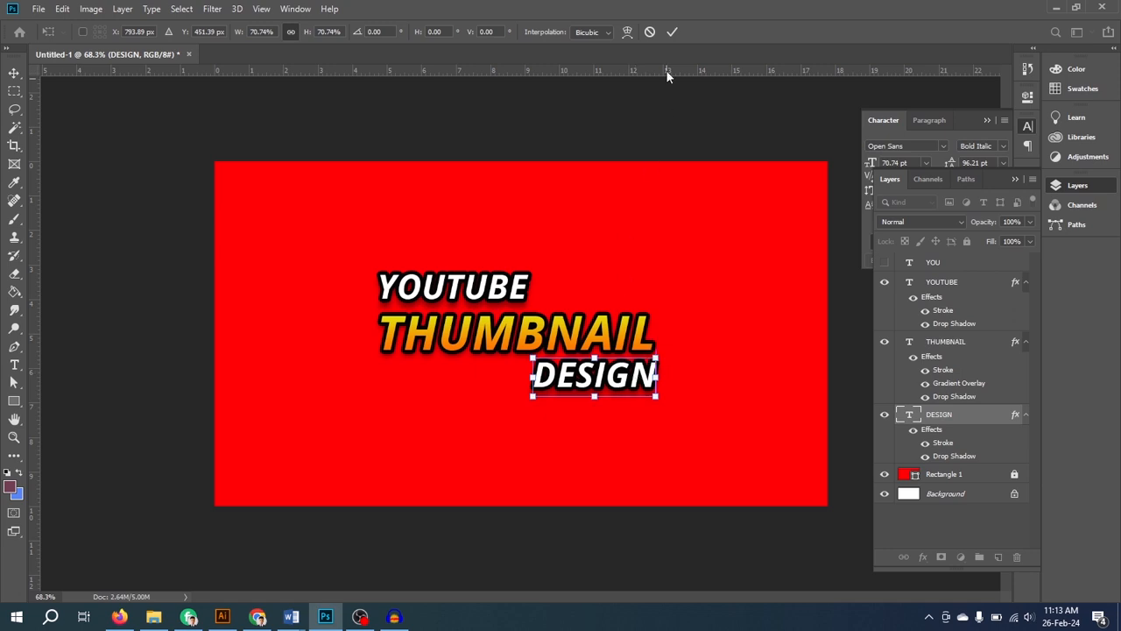
left_click(672, 31)
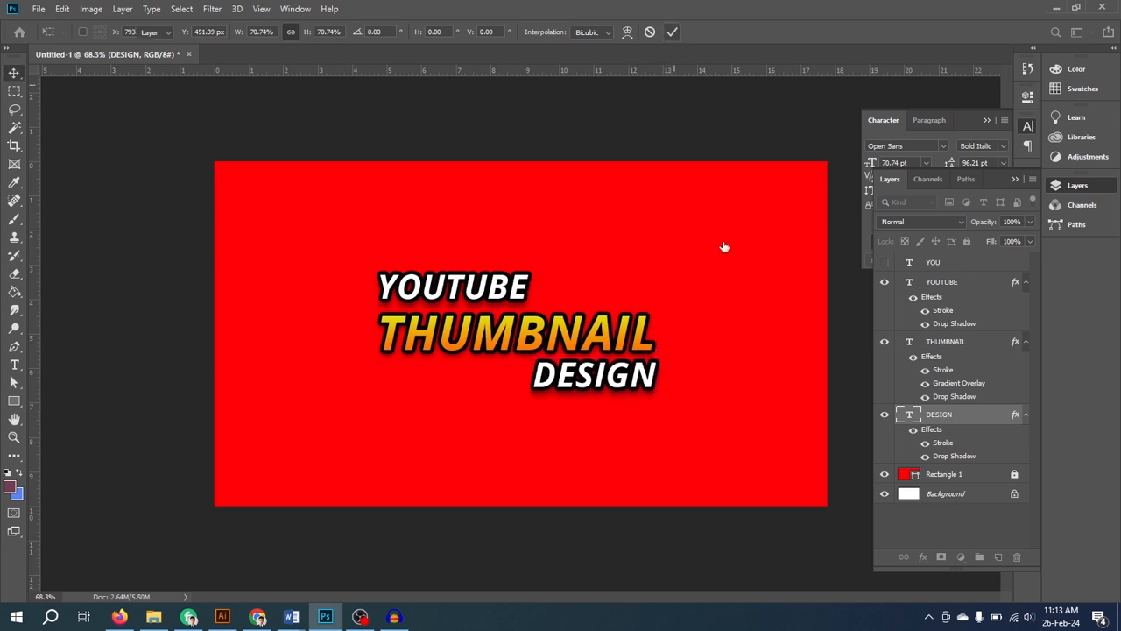
- Set the font size of the DESIGN text to 36 pt
double_click(911, 417)
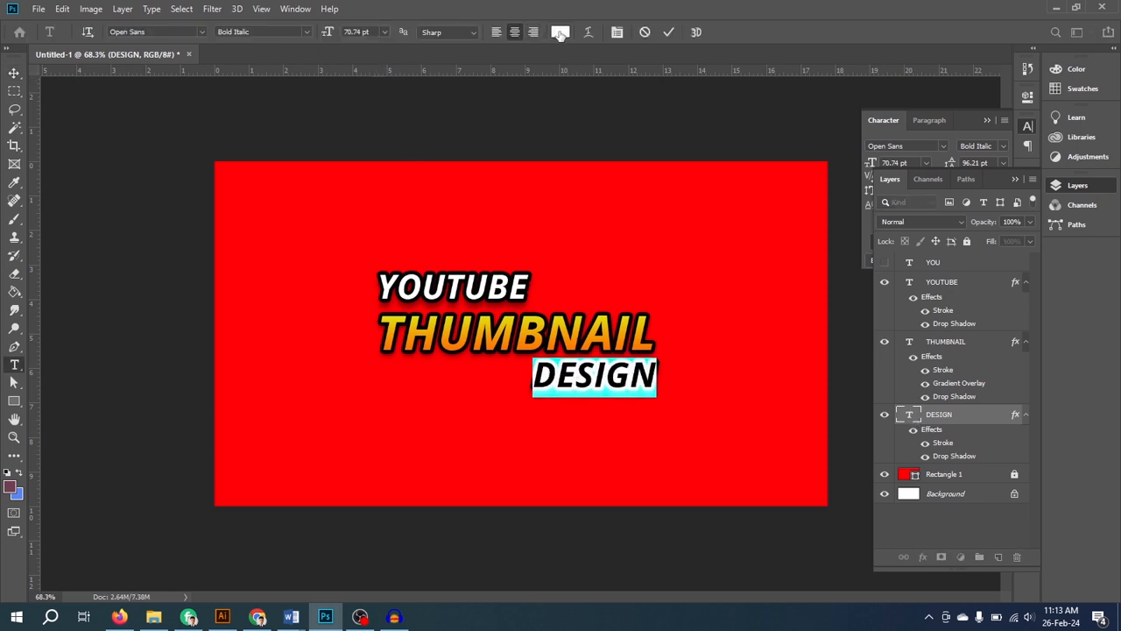
left_click(379, 31)
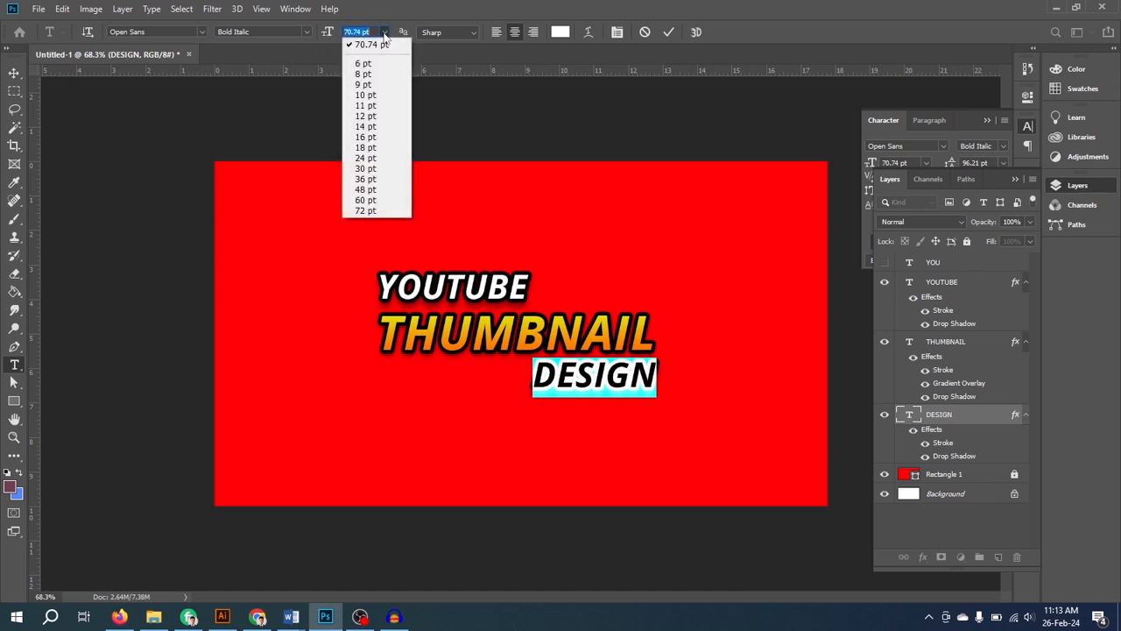
left_click(367, 181)
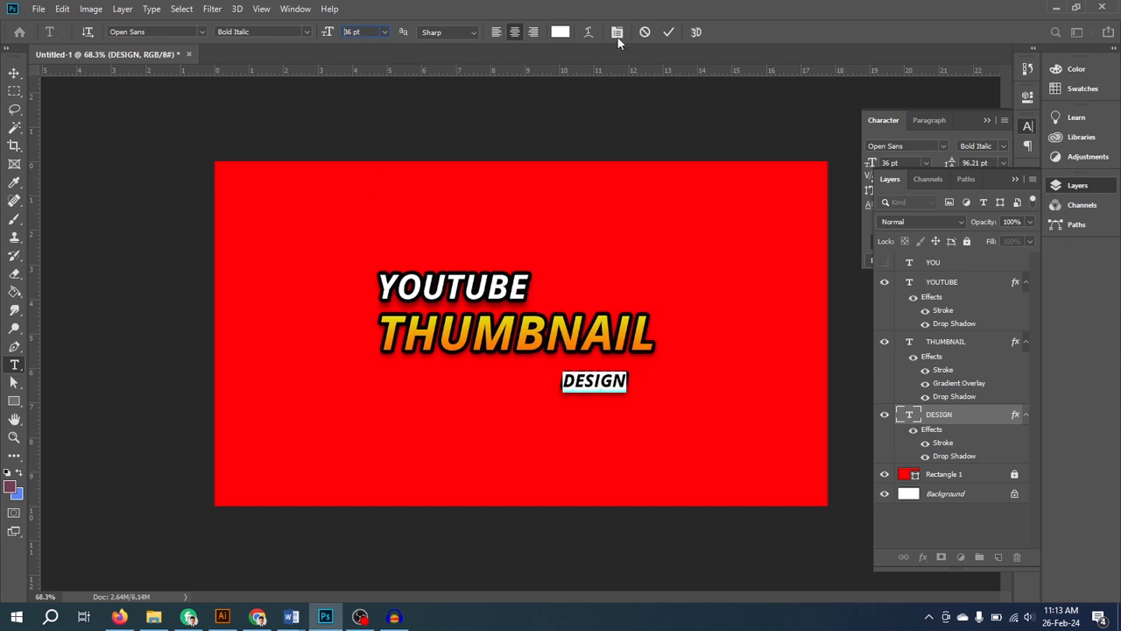
left_click(668, 32)
- Scale the DESIGN text up to about 73 pt and place it directly below THUMBNAIL, aligned with its right end
key("v")
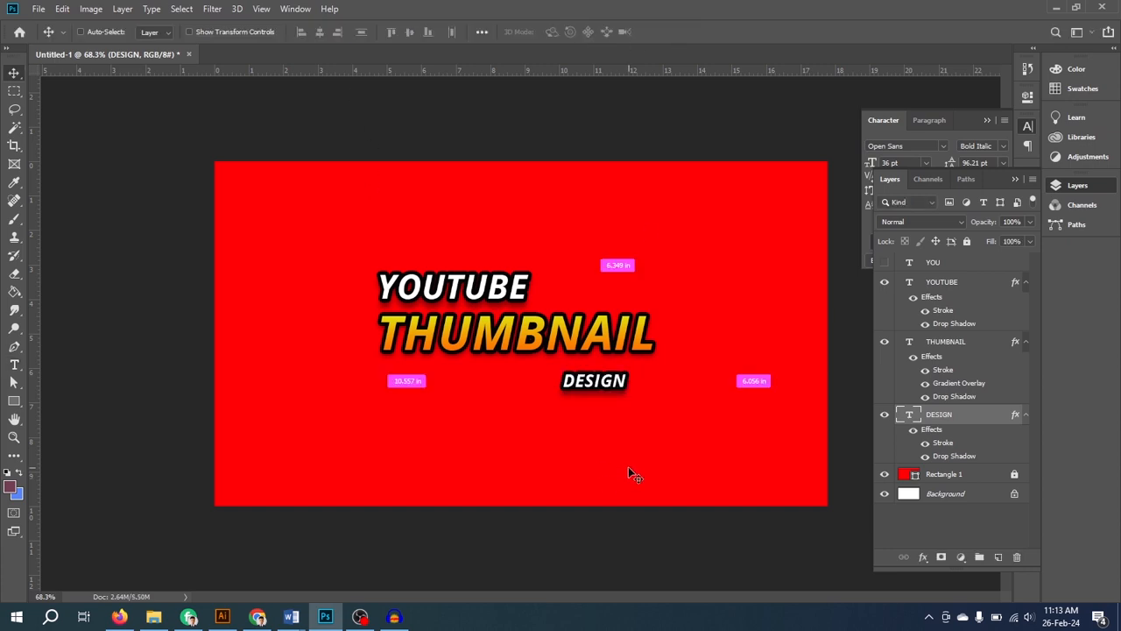
key("ctrl+t")
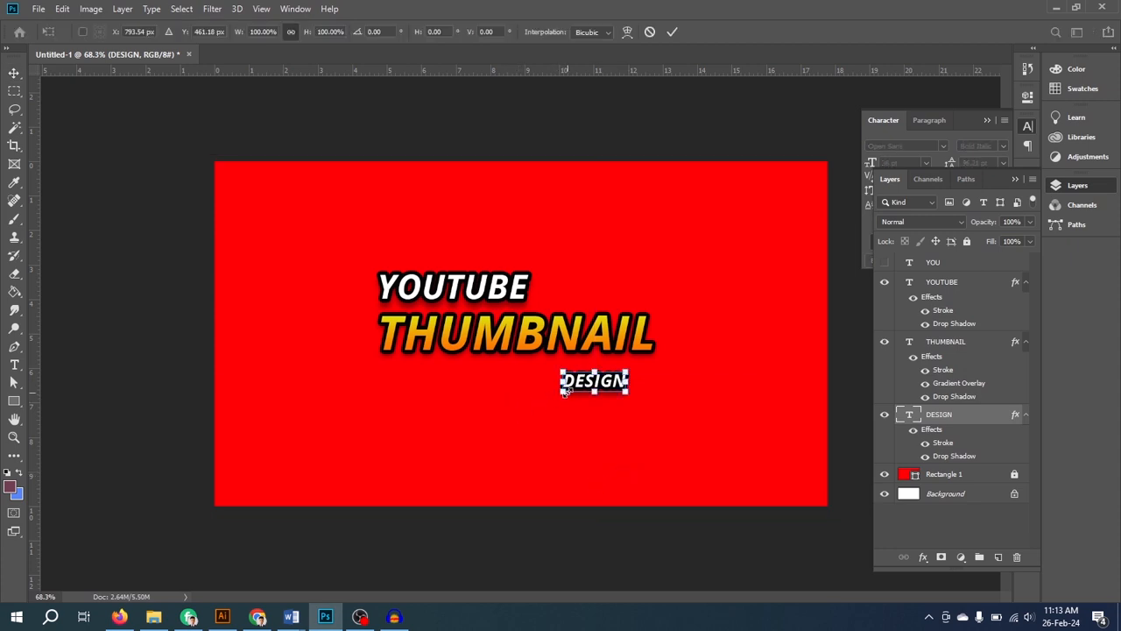
left_click_drag(565, 392, 503, 420)
left_click_drag(603, 394, 629, 379)
left_click(671, 32)
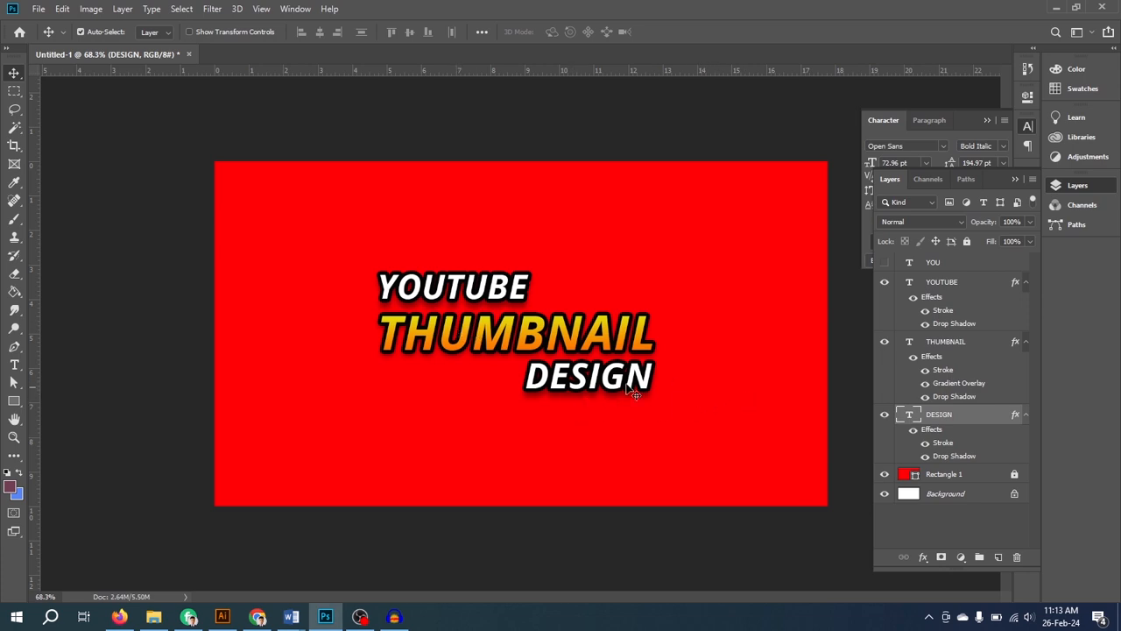
- Replace the wording of the gradient-styled THUMBNAIL text with DESIGN
left_click(911, 345)
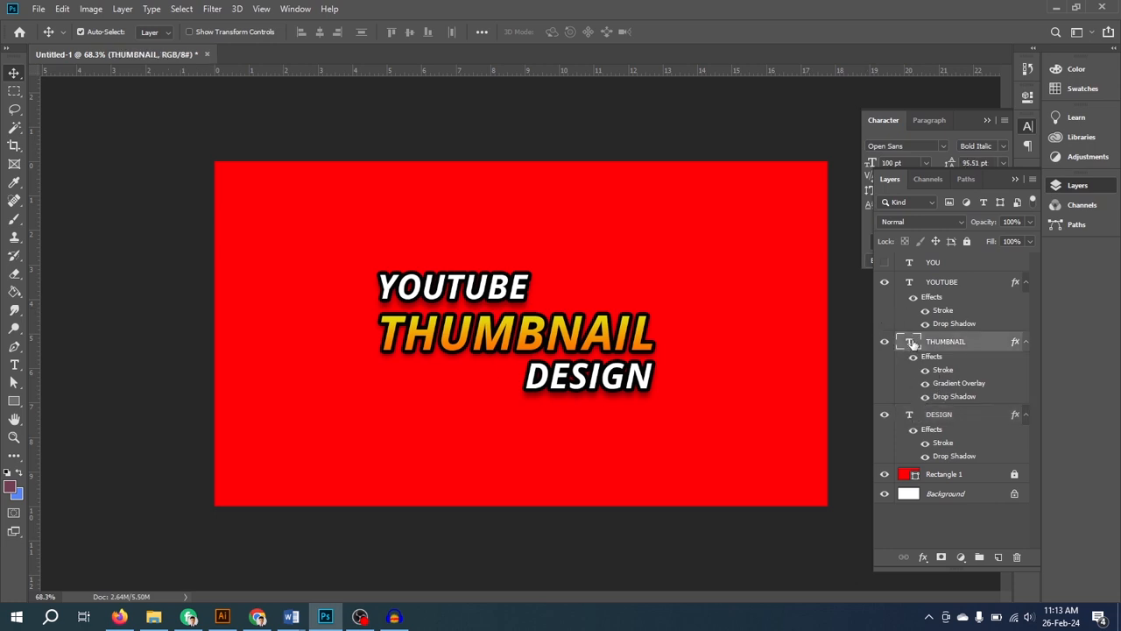
double_click(911, 342)
left_click(585, 329)
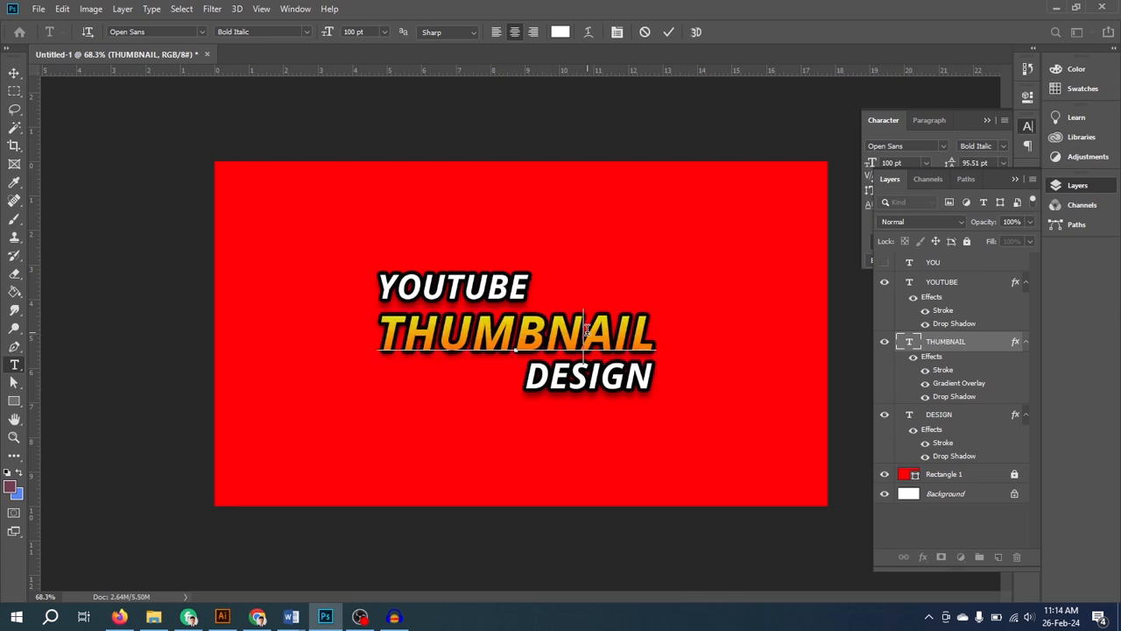
left_click_drag(653, 331, 380, 321)
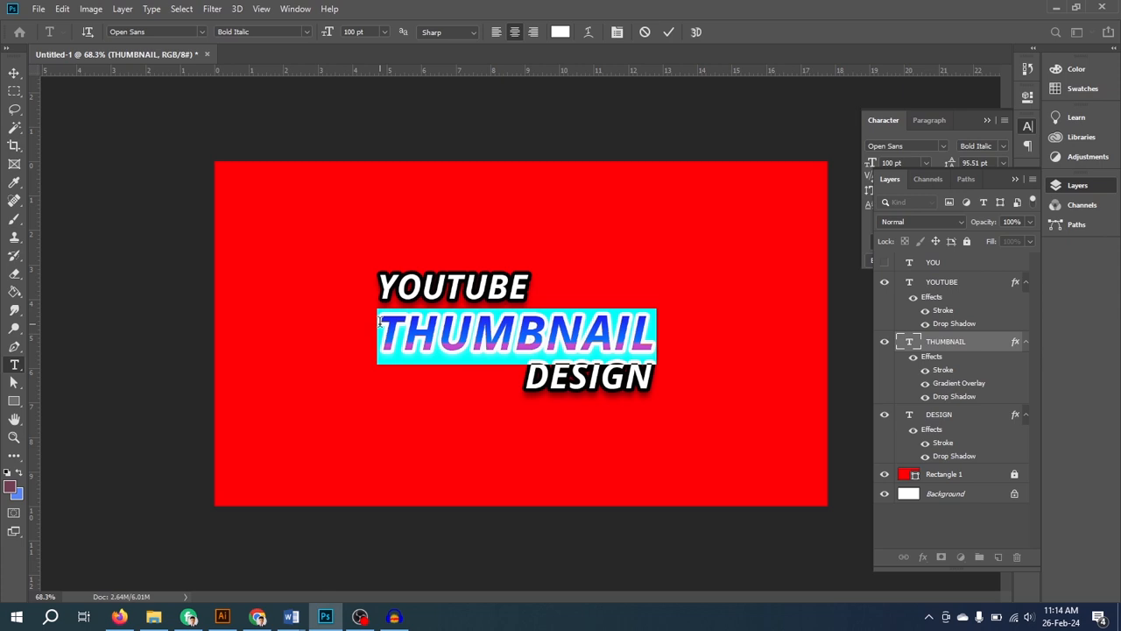
type("DESIGN")
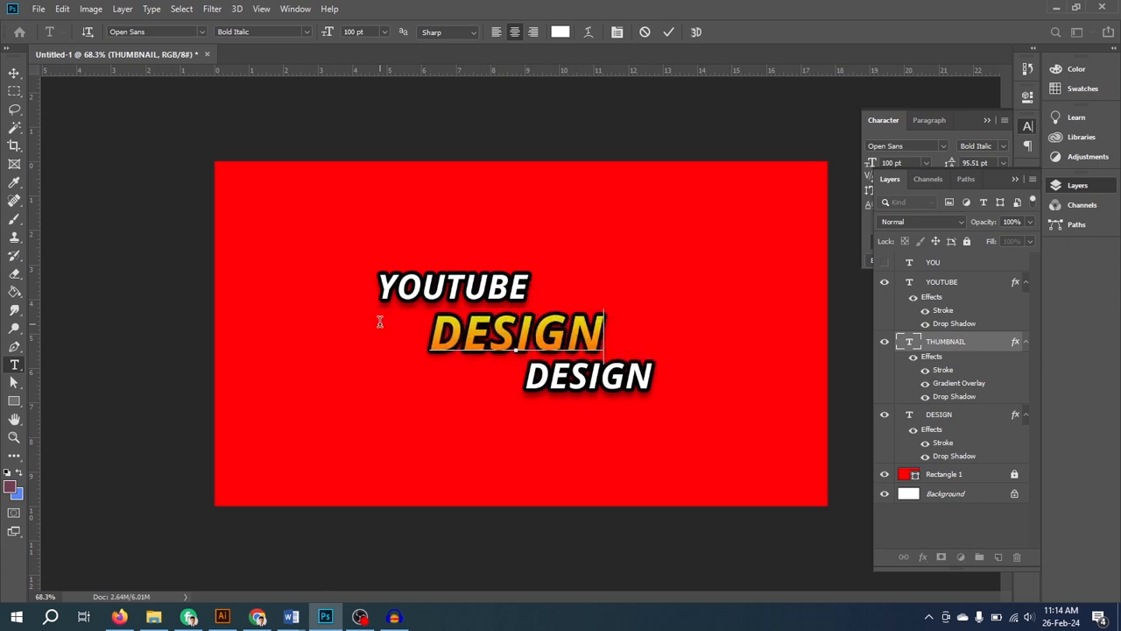
- Clear the gradient-styled middle line and rewrite it as MURAD E CARE
key("BackSpace")
key("BackSpace")
key("BackSpace")
key("BackSpace")
key("BackSpace")
key("BackSpace")
type("MU")
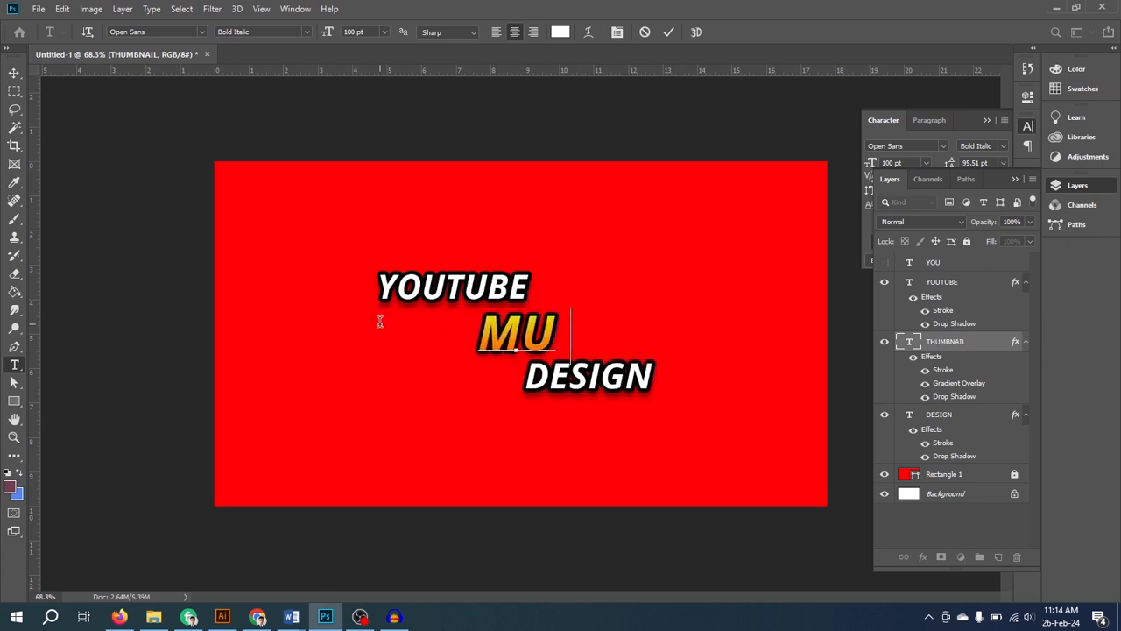
type("RAD E CARE")
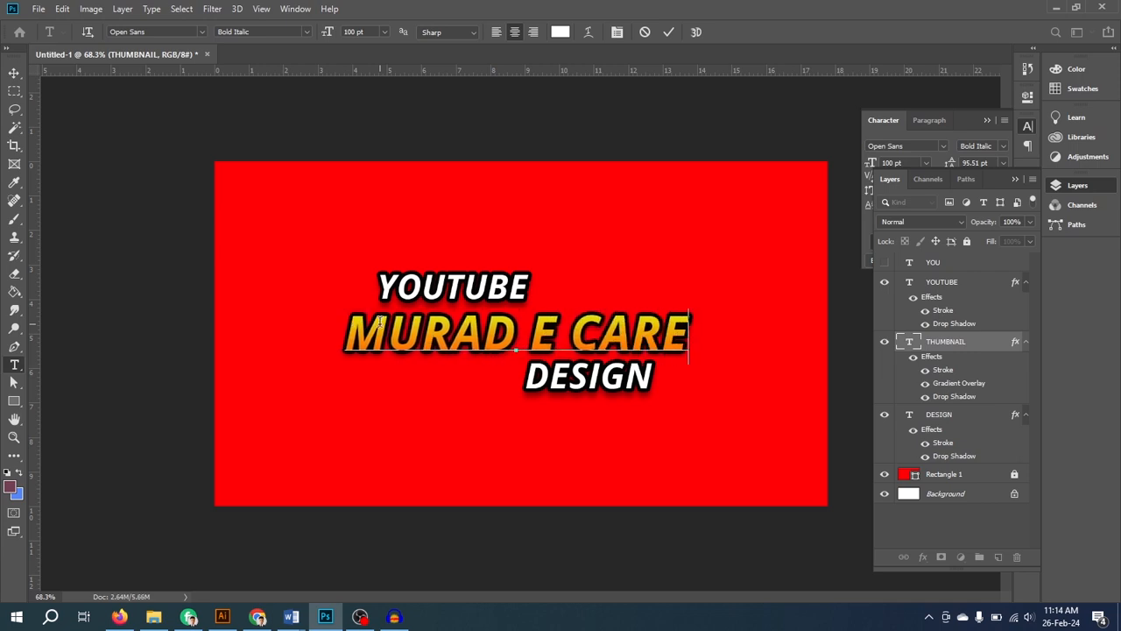